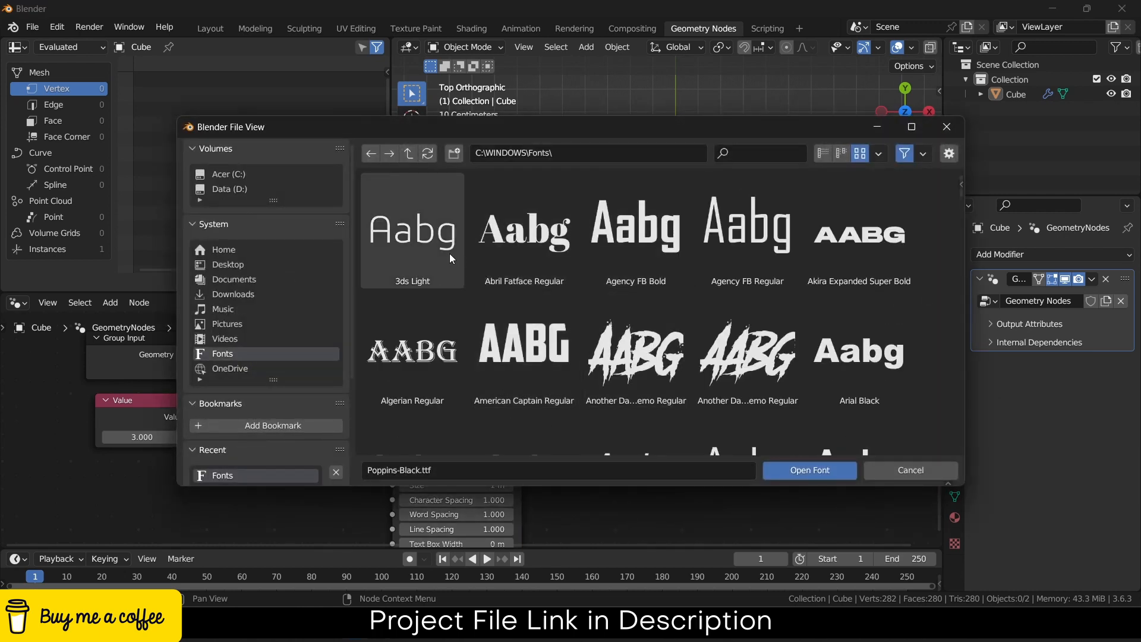
# - Set the String to Curves node's font to Agency FB Regular from the Windows fonts folder
pyautogui.click(745, 236)
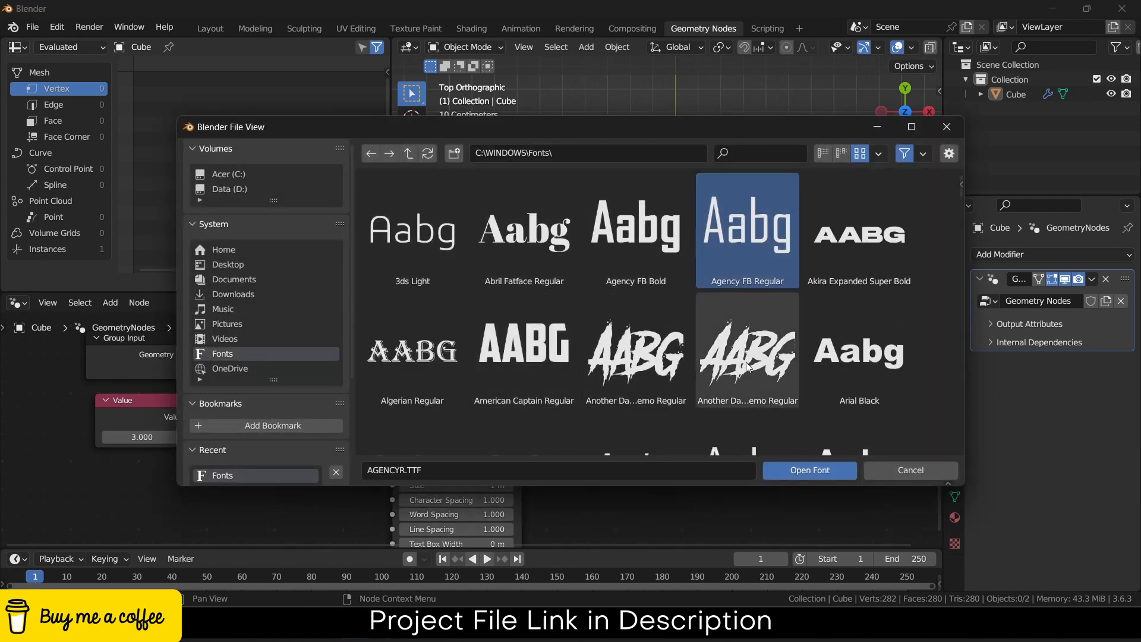
pyautogui.click(817, 472)
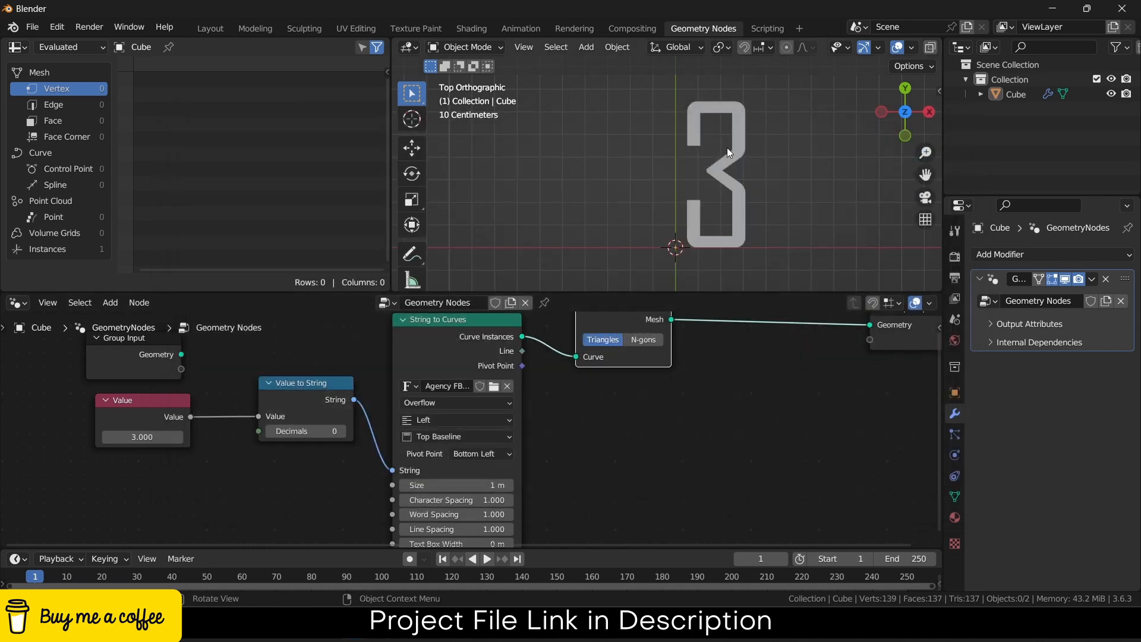
pyautogui.moveTo(755, 323); pyautogui.dragTo(709, 401, button='middle')
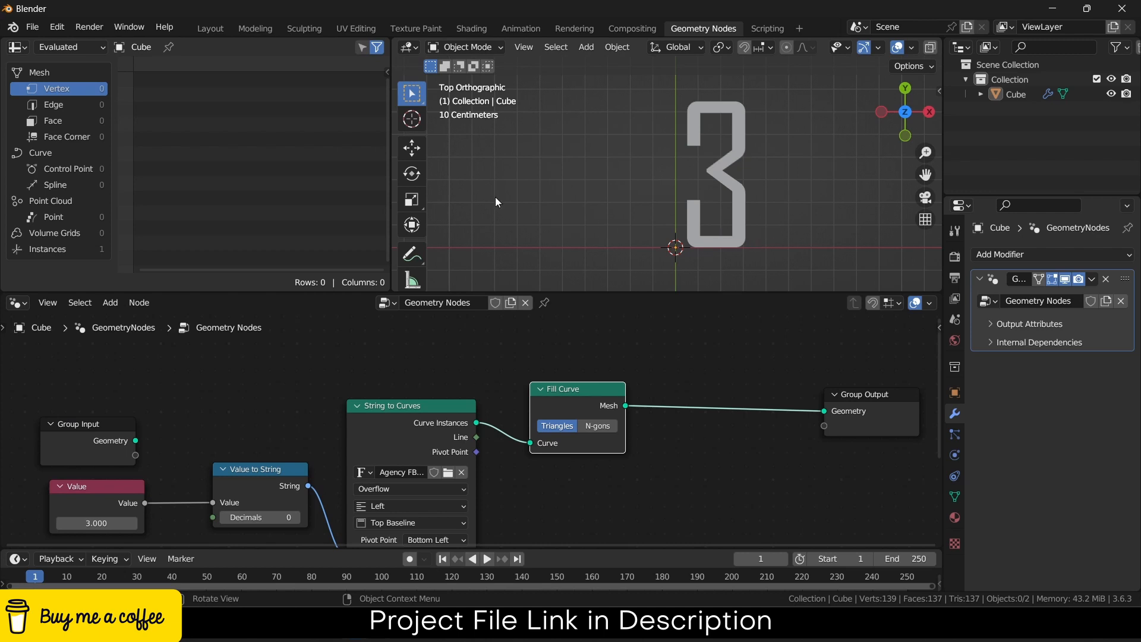
# - In the Layout workspace, stand the number object upright by rotating it 90° about X and 90° about Z
pyautogui.click(208, 28)
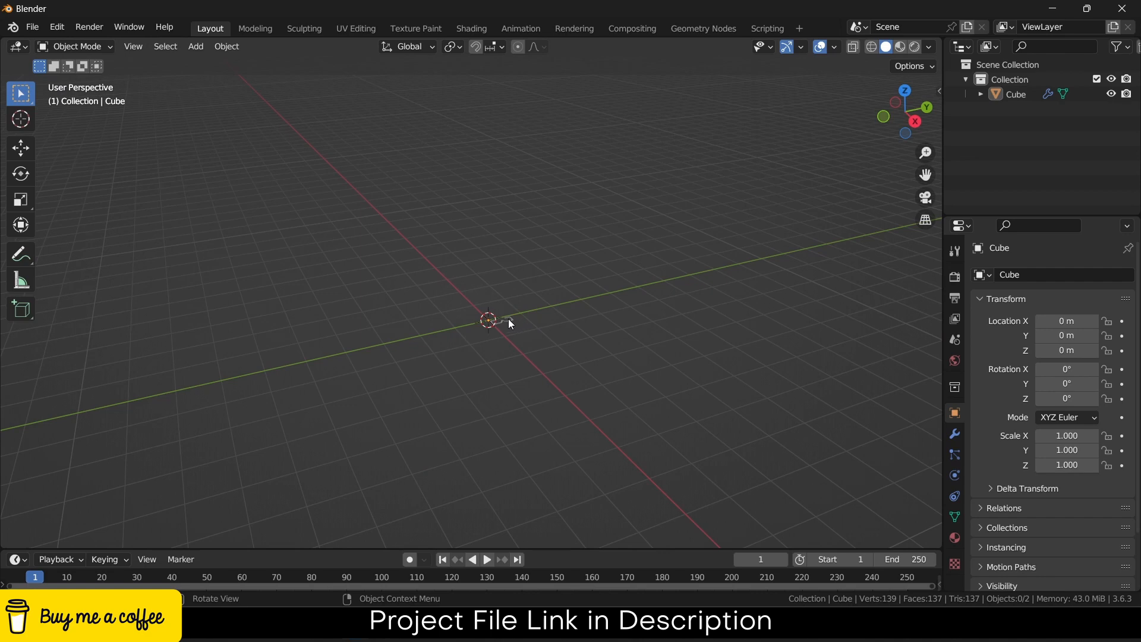
pyautogui.press('a')
pyautogui.press('r')
pyautogui.press('x')
pyautogui.press('9')
pyautogui.press('0')
pyautogui.press('Return')
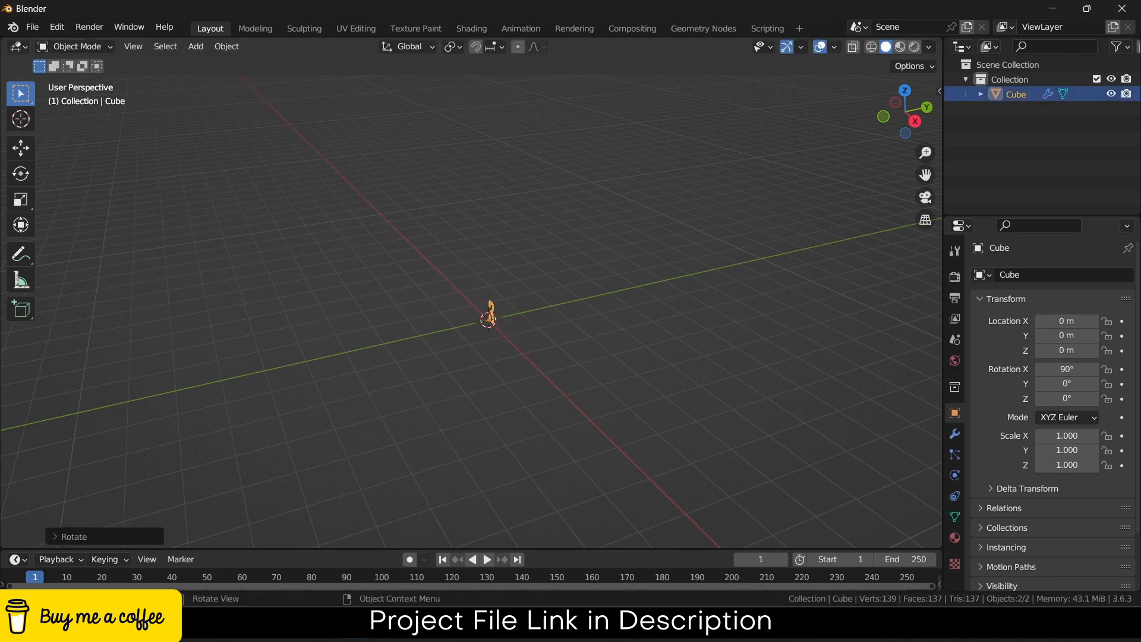
pyautogui.press('r')
pyautogui.press('z')
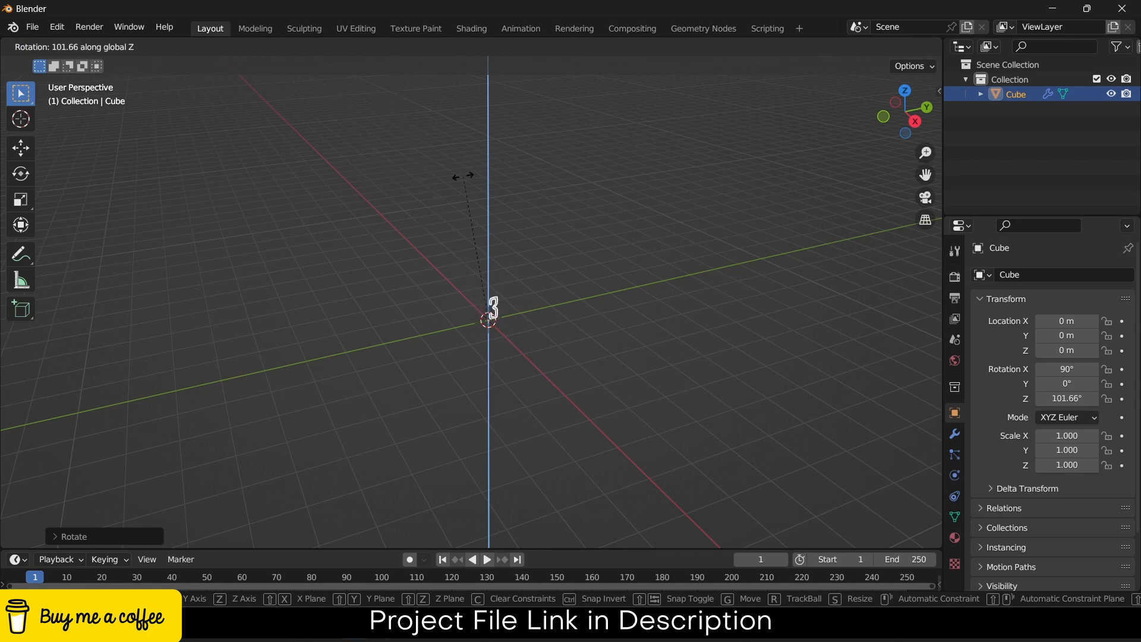
pyautogui.press('9')
pyautogui.press('0')
pyautogui.press('Return')
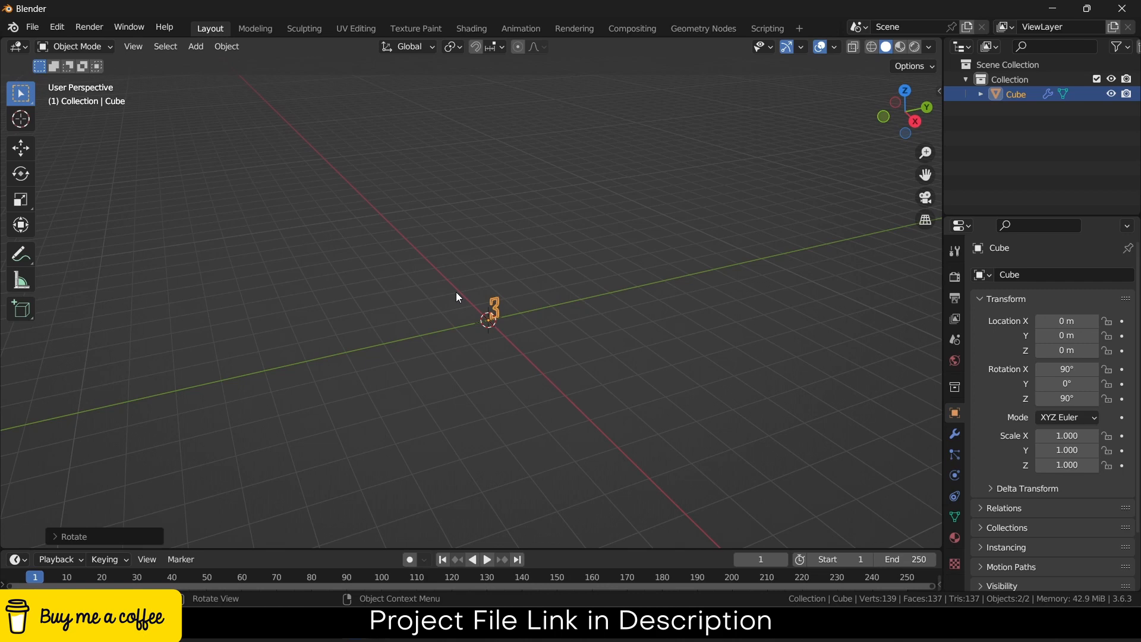
# - Raise the number object along the Z axis to a height of about 1.33 m
pyautogui.press('g')
pyautogui.press('y')
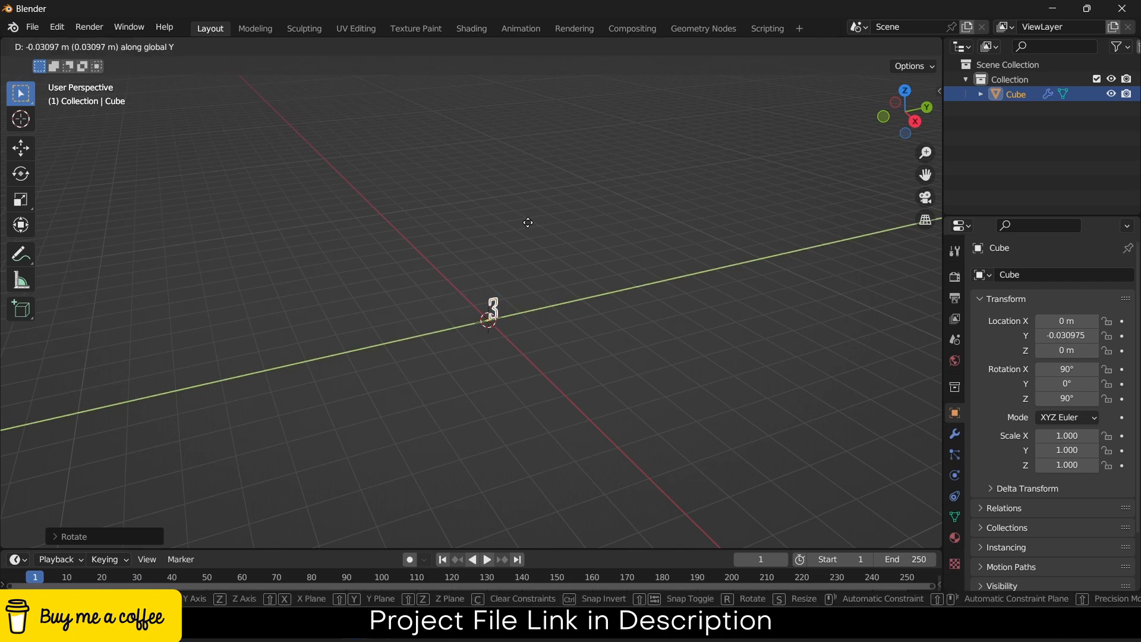
pyautogui.press('z')
pyautogui.click(525, 244)
pyautogui.moveTo(525, 243); pyautogui.dragTo(478, 288, button='middle')
pyautogui.scroll(5, 481, 291)
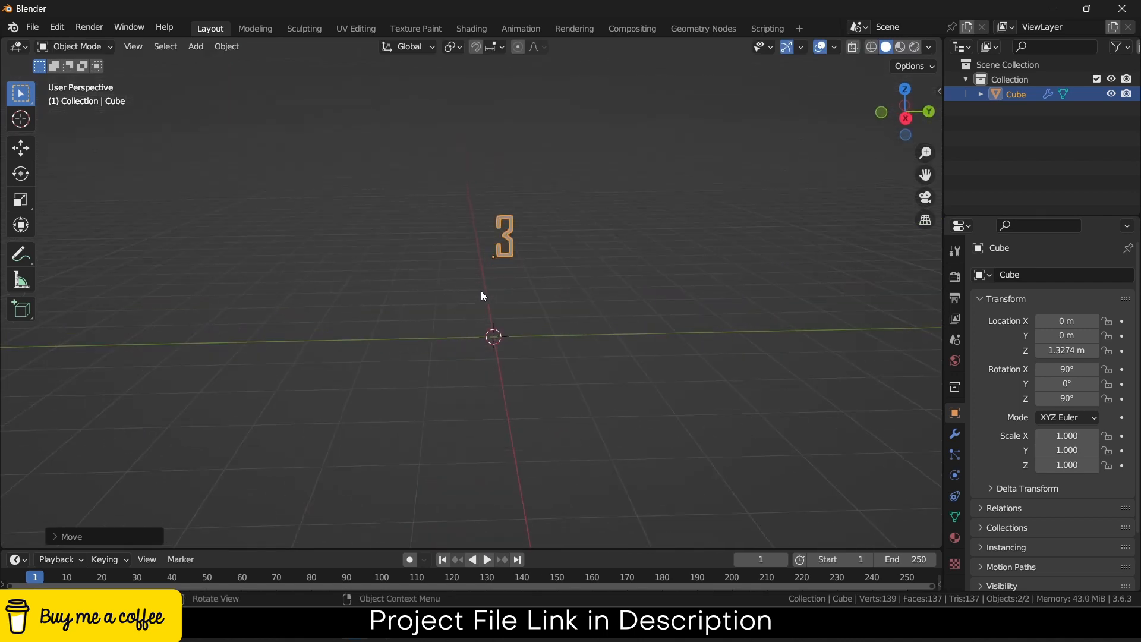
# - Add a cube mesh and, in right view with snapping on, move it to Y 1 m and Z 1 m
pyautogui.click(197, 48)
pyautogui.moveTo(209, 62)
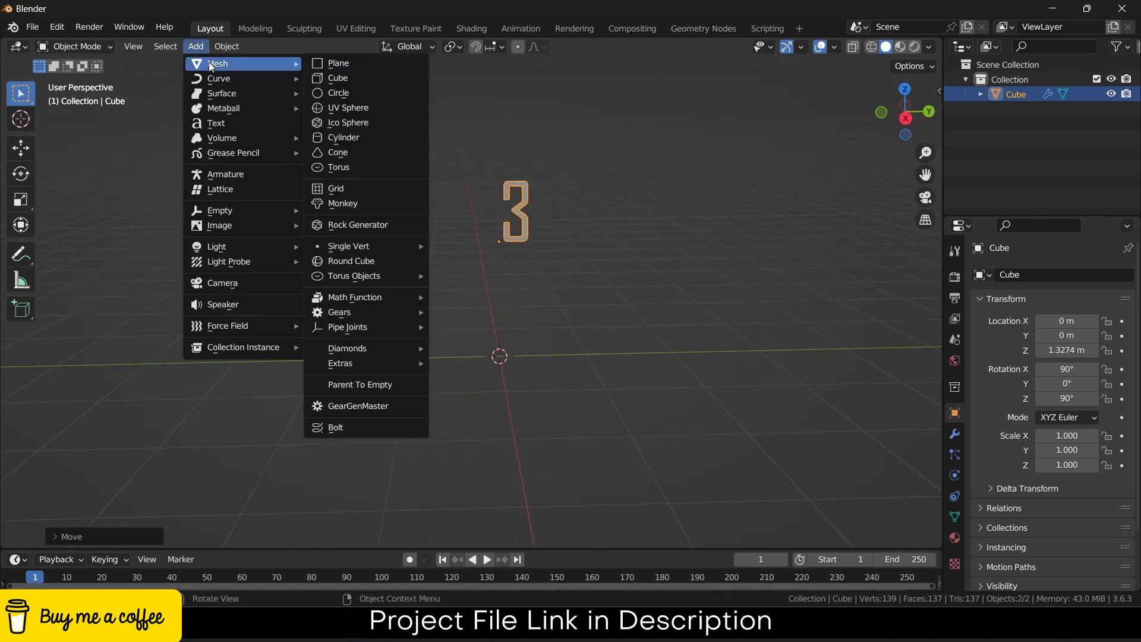
pyautogui.click(338, 77)
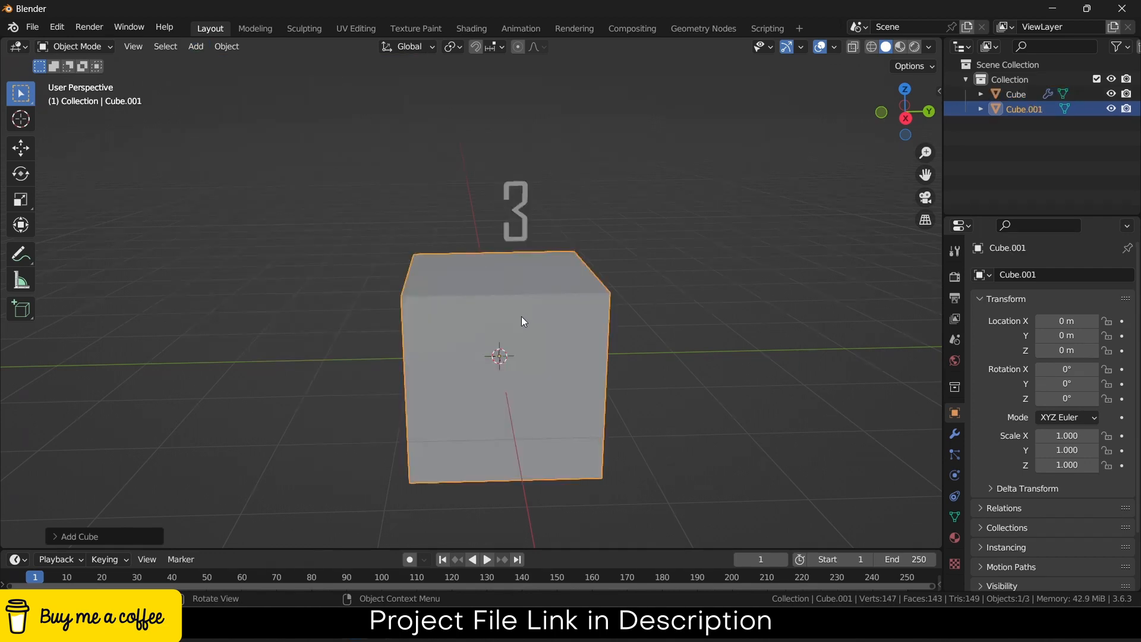
pyautogui.press('KP_3')
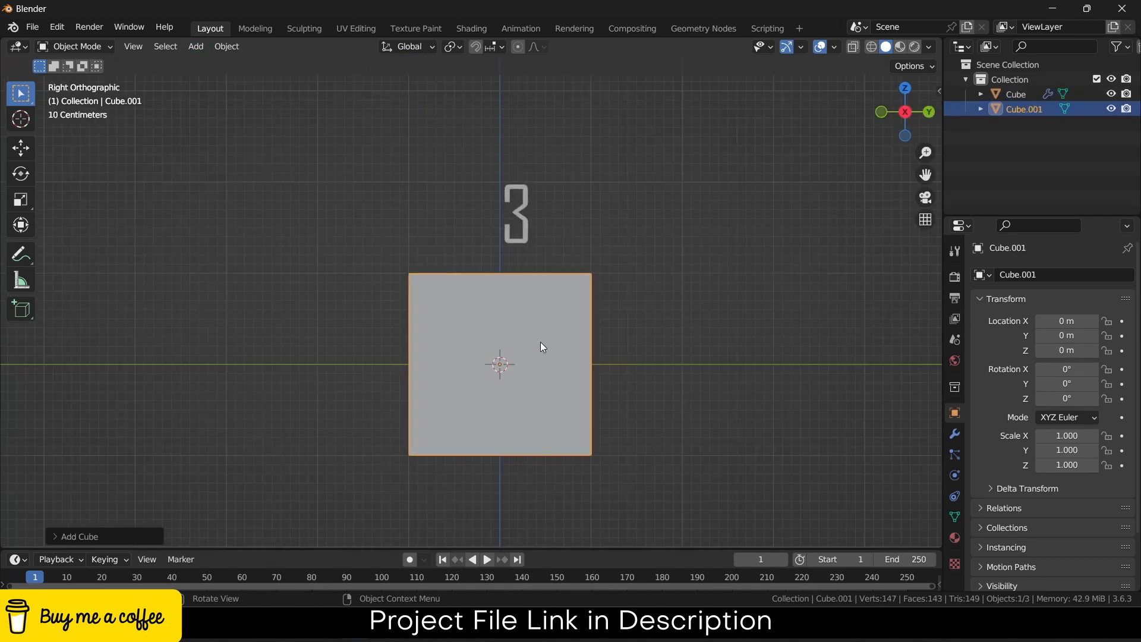
pyautogui.scroll(2, 540, 347)
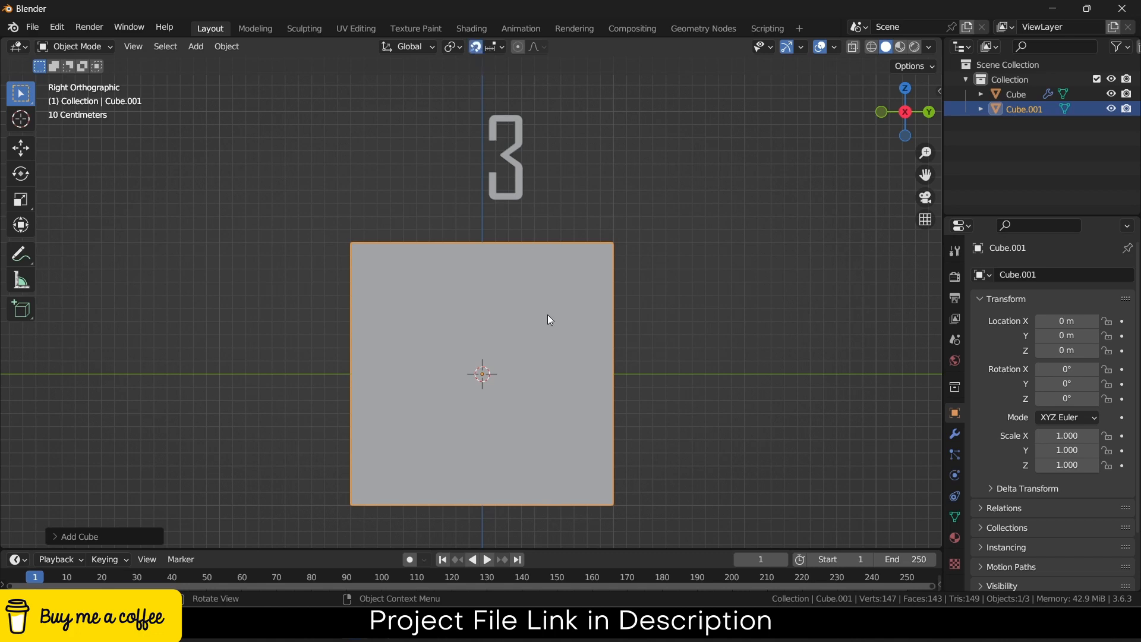
pyautogui.press('g')
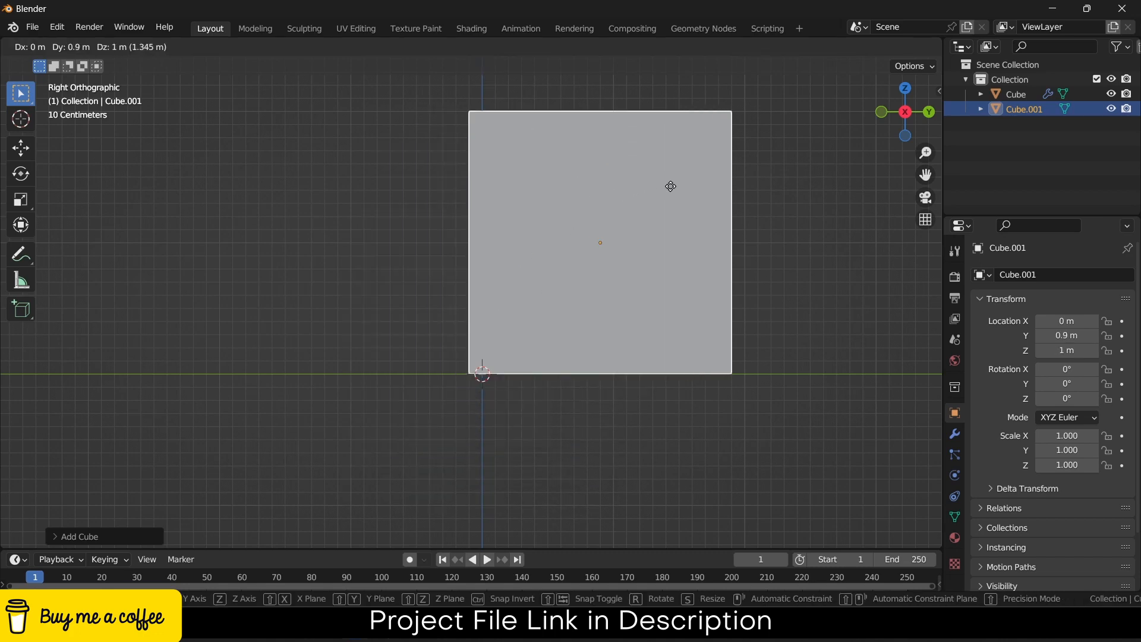
pyautogui.click(675, 186)
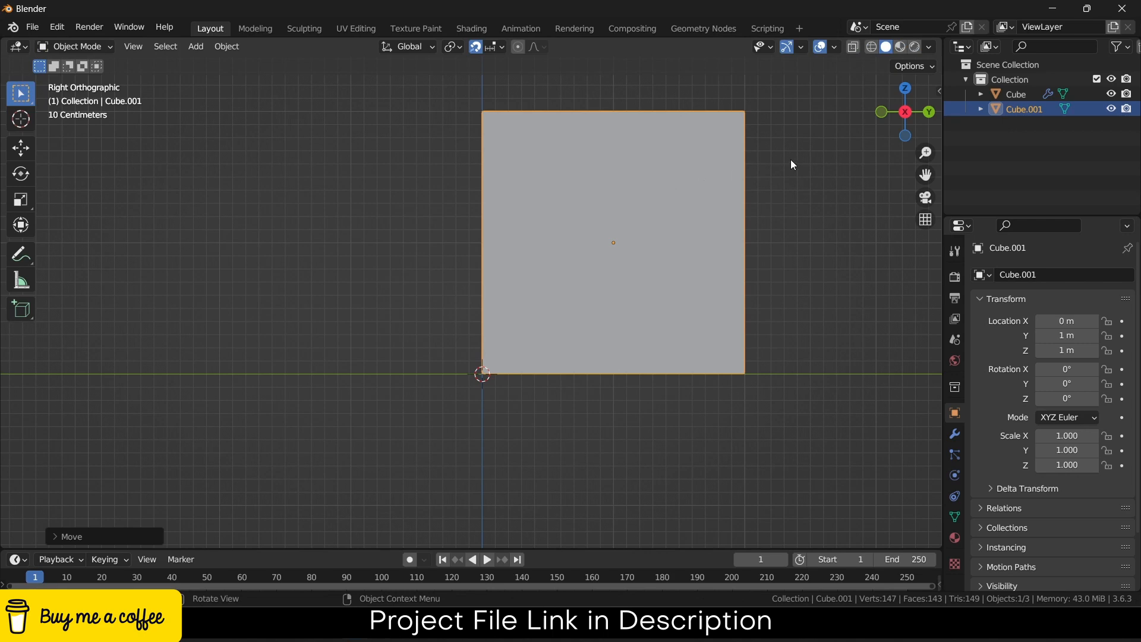
# - Scale the new cube by 0.5 and move it to Y 0.5 m and Z 0.5 m, with its corner at the origin
pyautogui.press('s')
pyautogui.write('0.5')
pyautogui.press('Return')
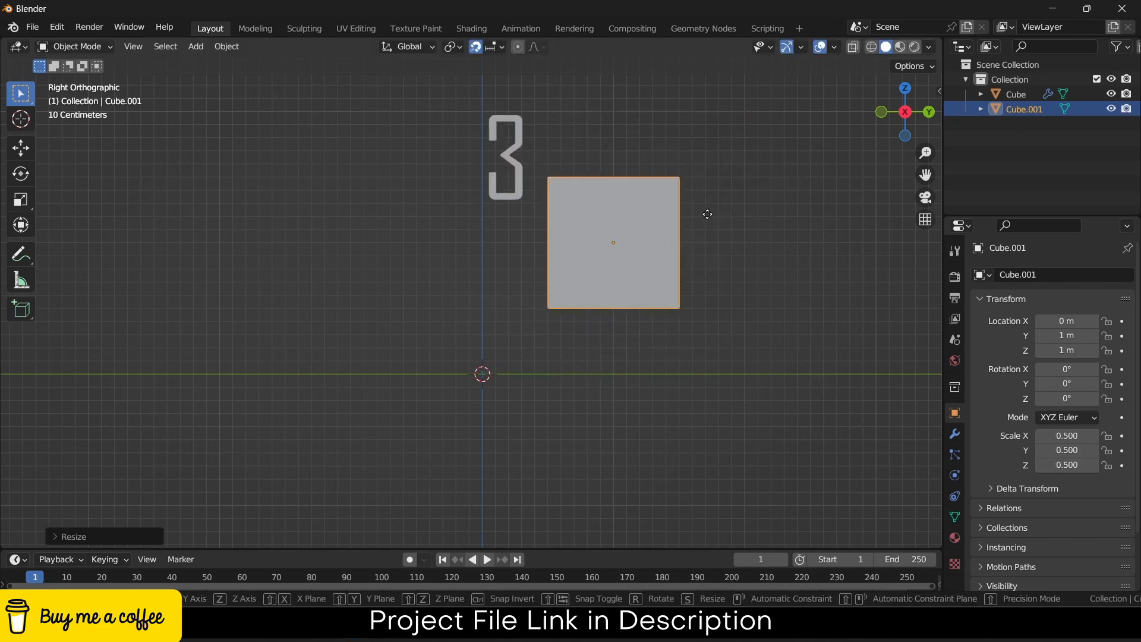
pyautogui.press('g')
pyautogui.click(636, 214)
pyautogui.press('g')
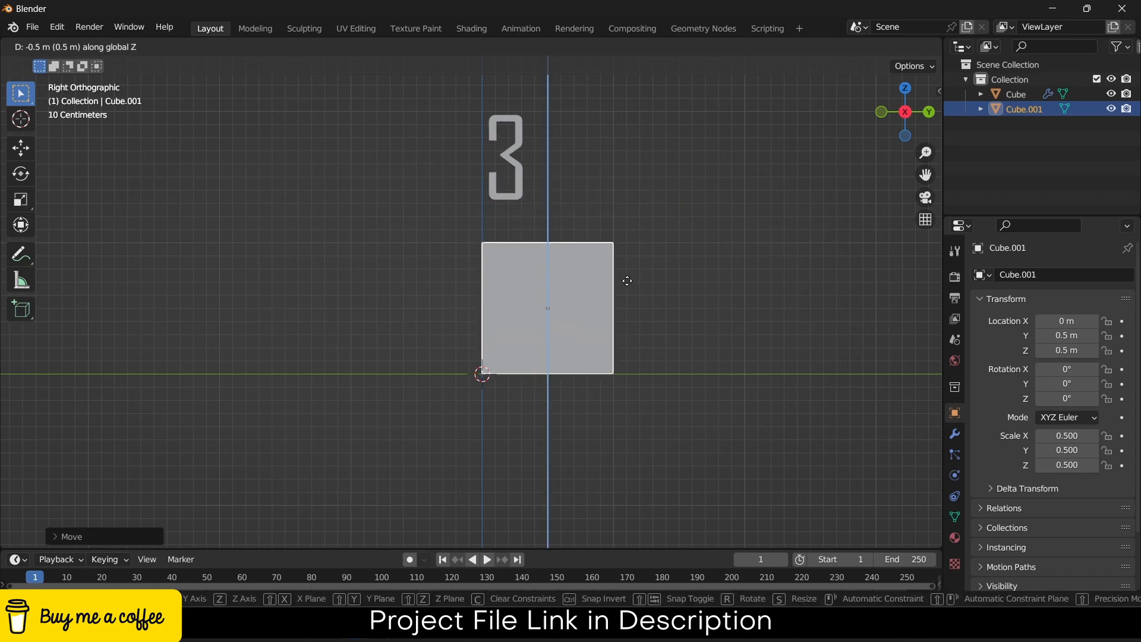
pyautogui.click(627, 284)
# - Apply the new cube's scale so that all its scale values become 1
pyautogui.scroll(1, 628, 282)
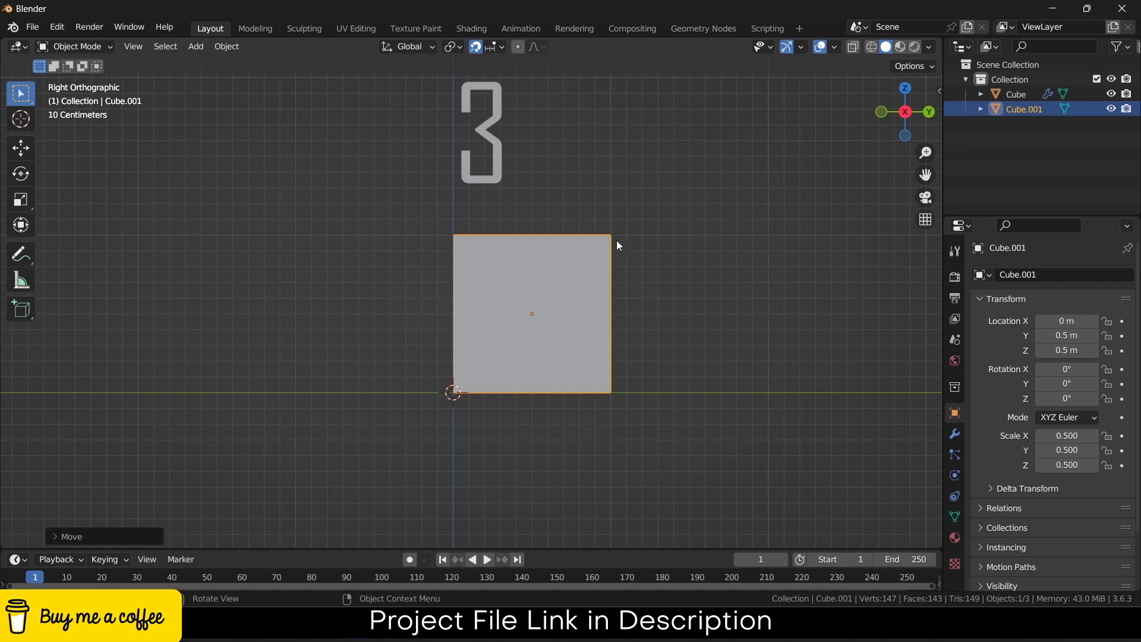
pyautogui.hotkey('ctrl', 'a')
pyautogui.click(608, 267)
# - Enter Edit Mode on the cube, select its front upper edge and turn on the Edge Length overlay
pyautogui.press('Tab')
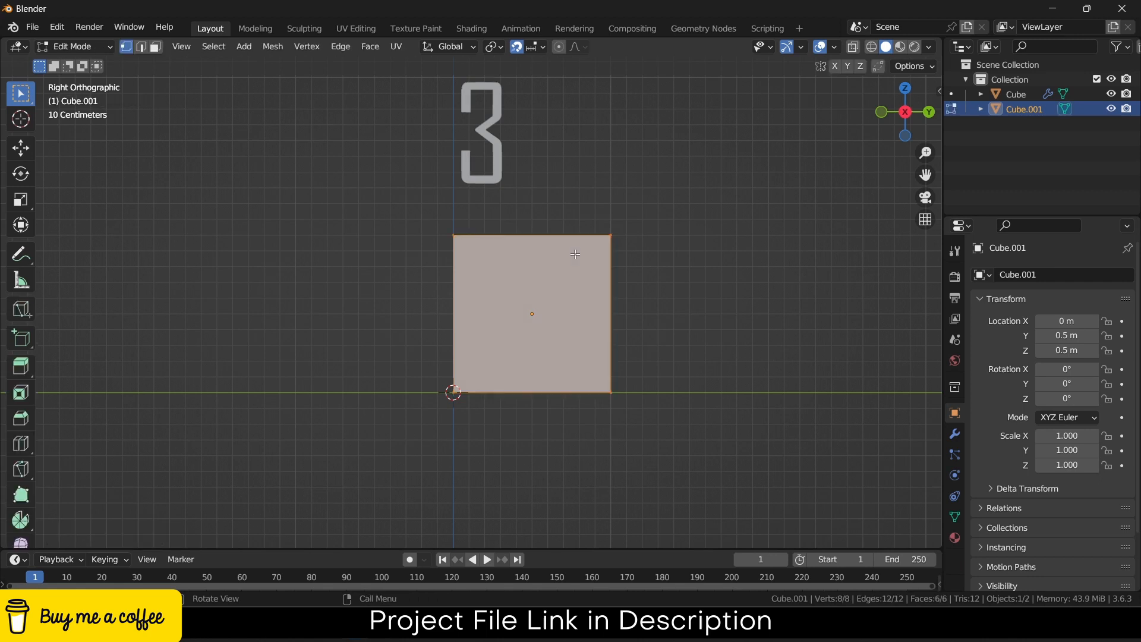
pyautogui.moveTo(522, 179); pyautogui.dragTo(527, 249, button='middle')
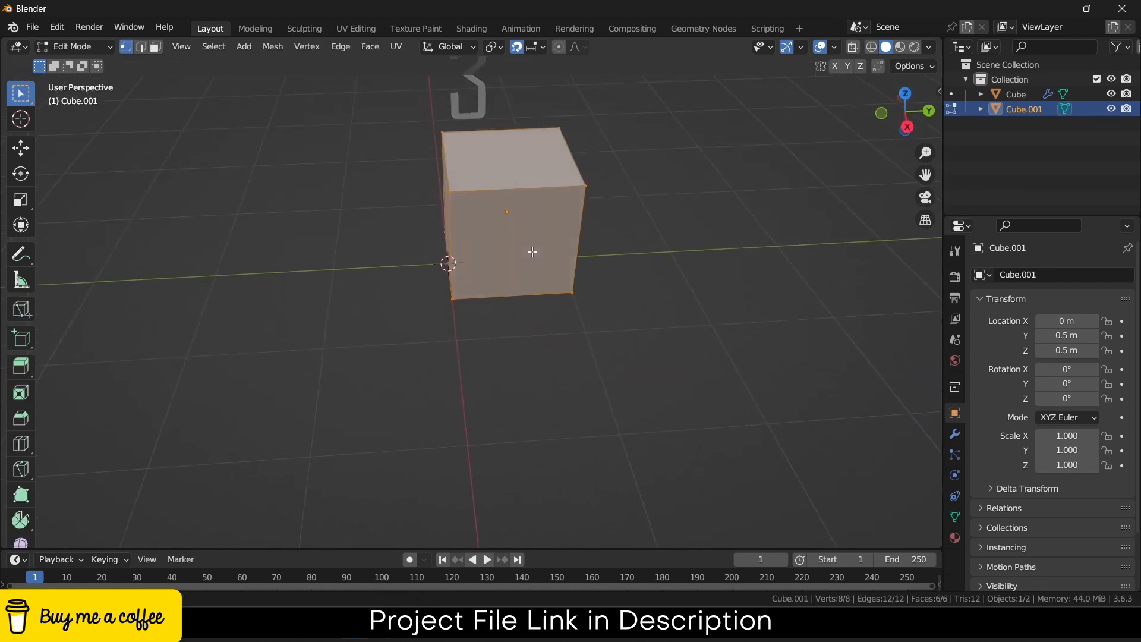
pyautogui.click(528, 189)
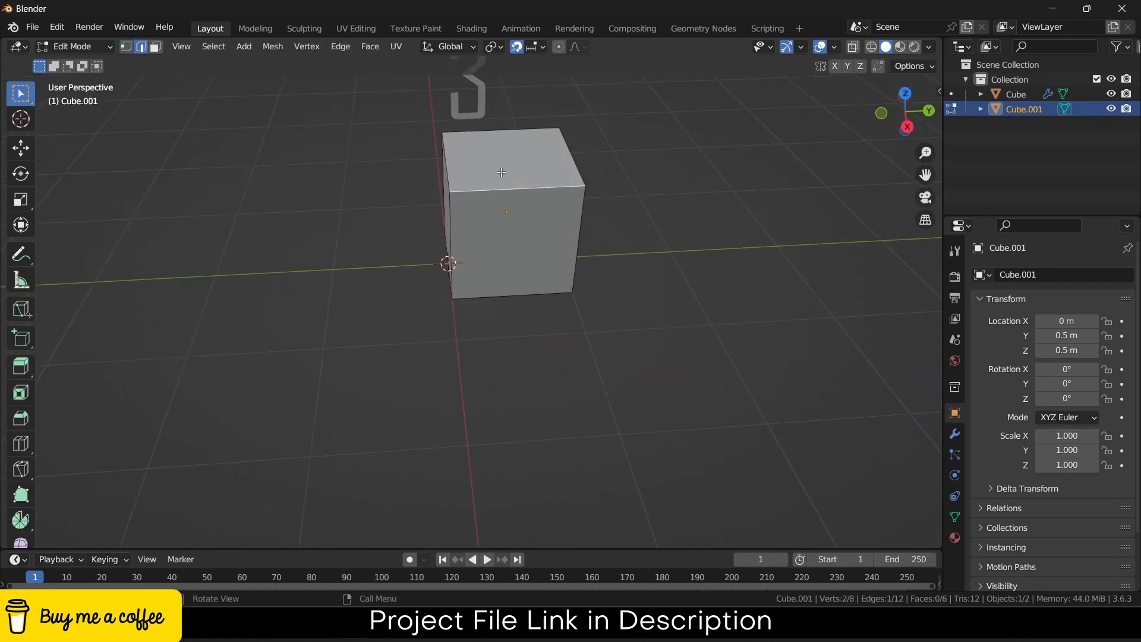
pyautogui.click(835, 47)
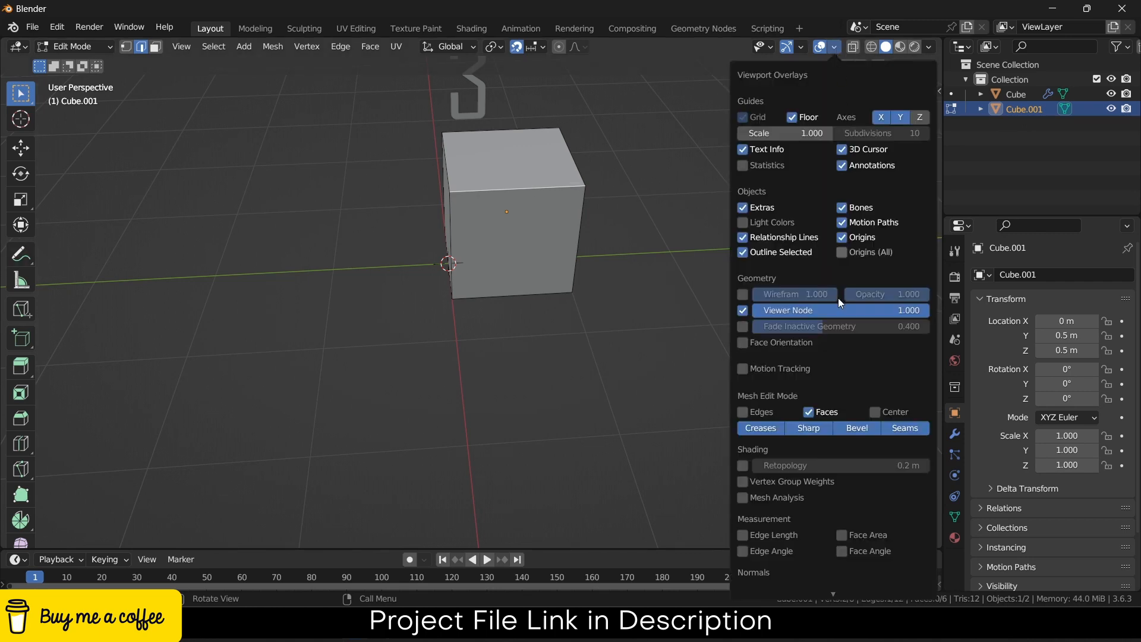
pyautogui.click(742, 535)
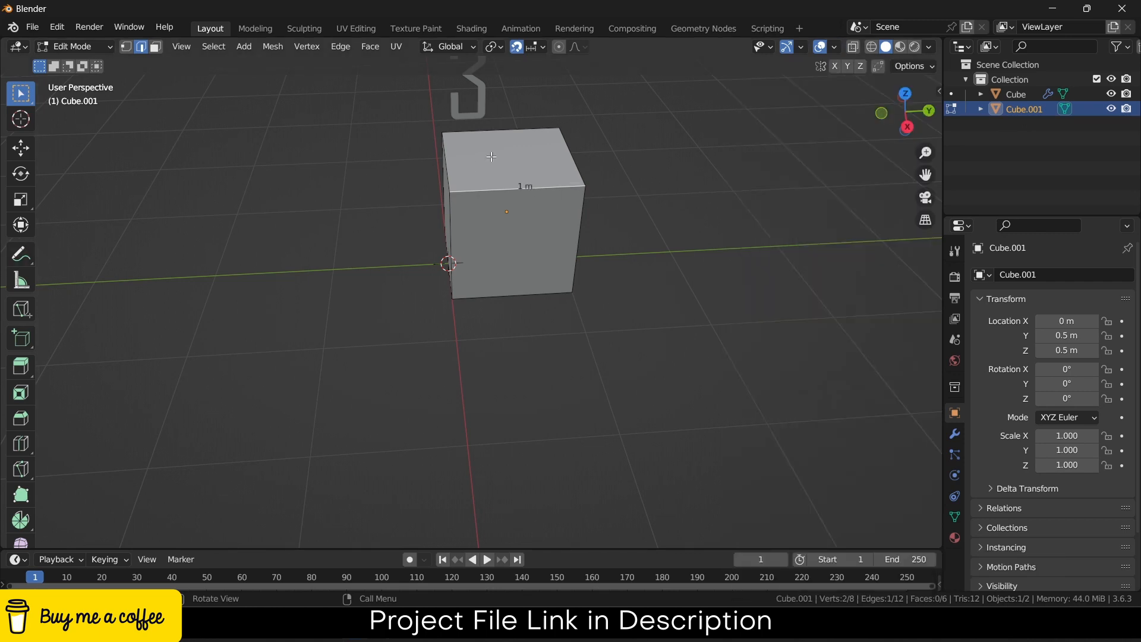
# - Move the cube's far Y-side face along the Y axis to stretch the cube into a 10 m long box
pyautogui.press('Tab')
pyautogui.moveTo(604, 181); pyautogui.dragTo(630, 215, button='middle')
pyautogui.scroll(3, 602, 229)
pyautogui.press('Tab')
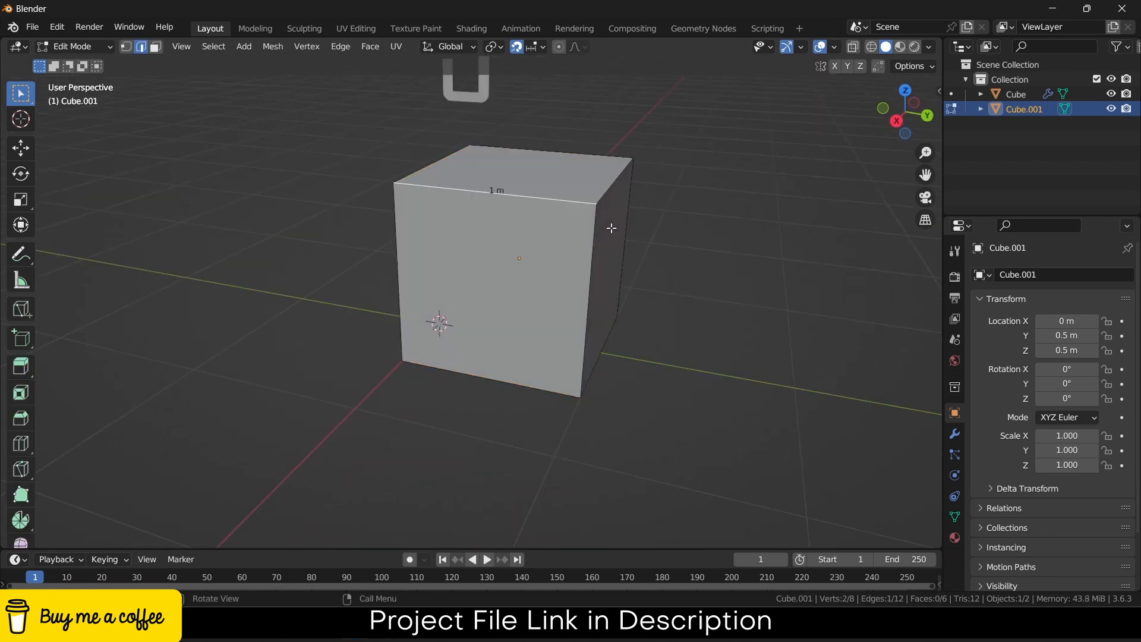
pyautogui.press('3')
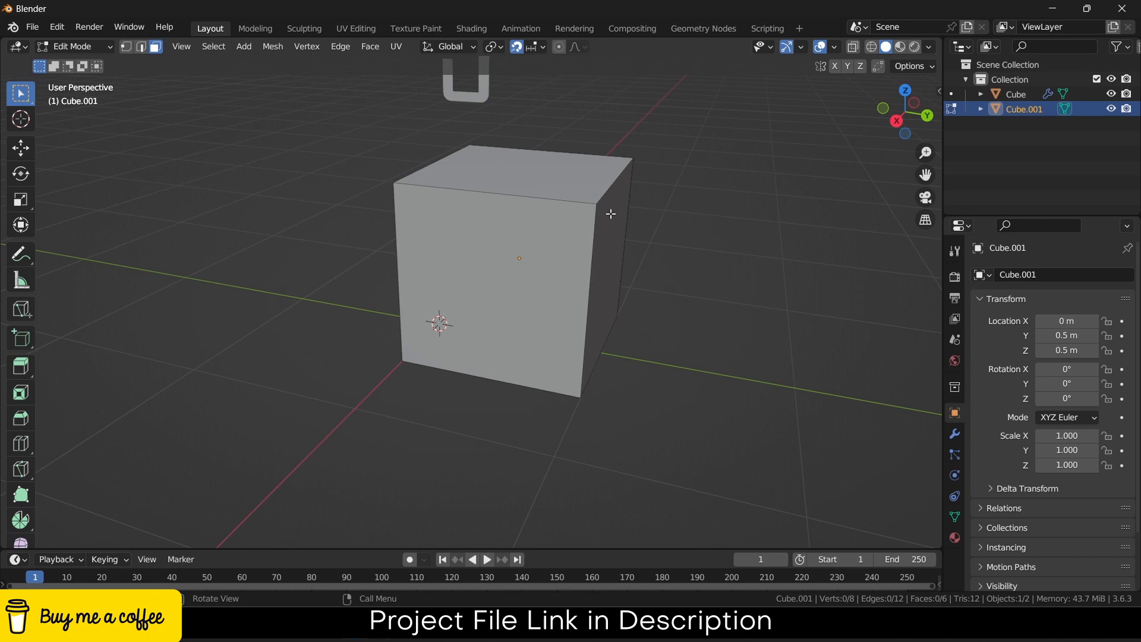
pyautogui.click(612, 219)
pyautogui.scroll(-3, 611, 213)
pyautogui.scroll(-3, 612, 213)
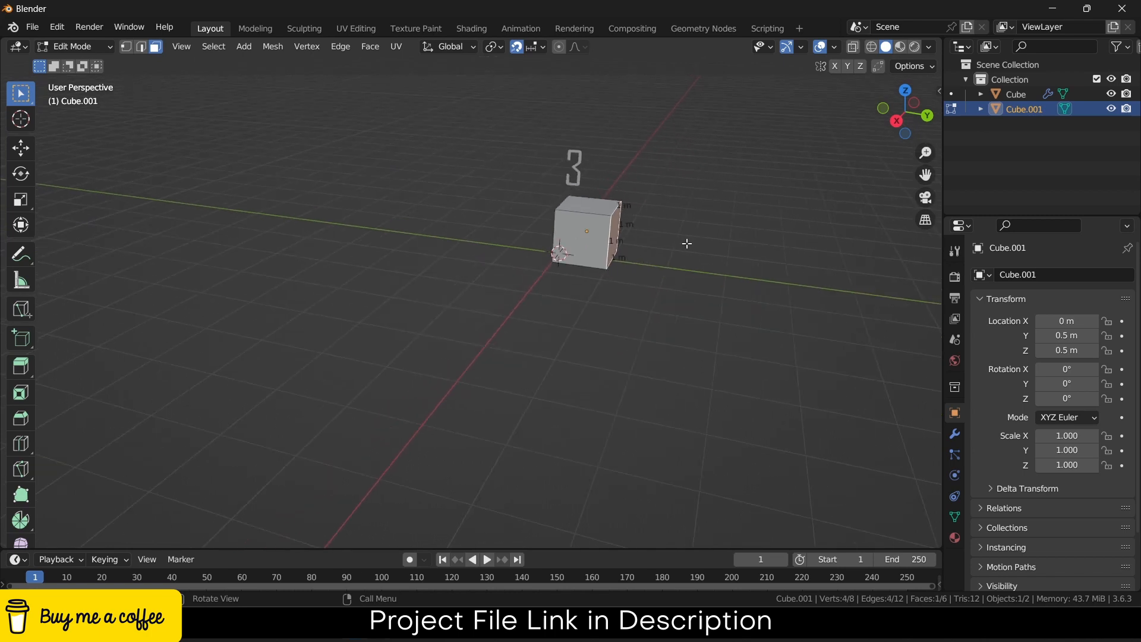
pyautogui.press('g')
pyautogui.press('y')
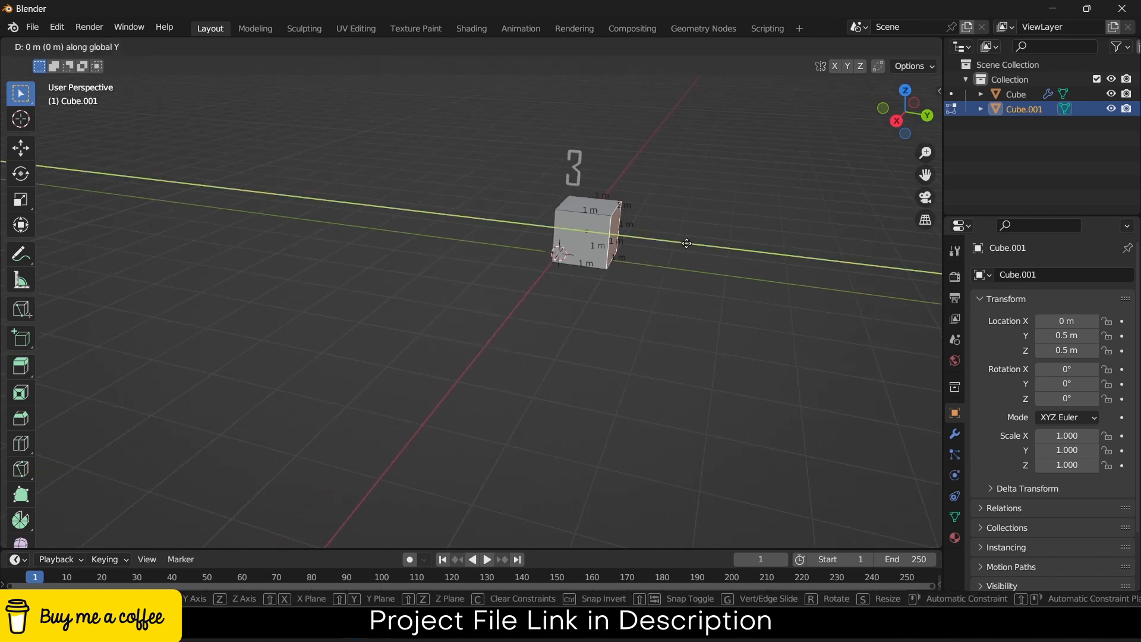
pyautogui.click(683, 242)
# - Select the stretched box's upper face and check the length of its long edges
pyautogui.keyDown('shift'); pyautogui.moveTo(683, 242); pyautogui.dragTo(579, 253, button='middle'); pyautogui.keyUp('shift')
pyautogui.scroll(5, 742, 253)
pyautogui.click(667, 209)
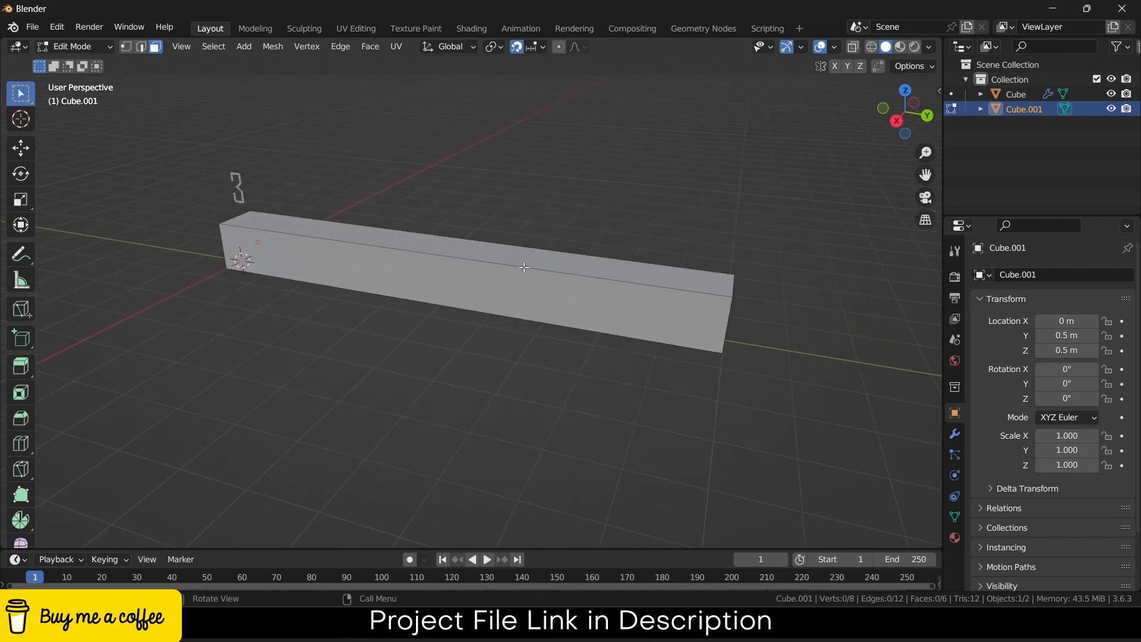
pyautogui.click(524, 266)
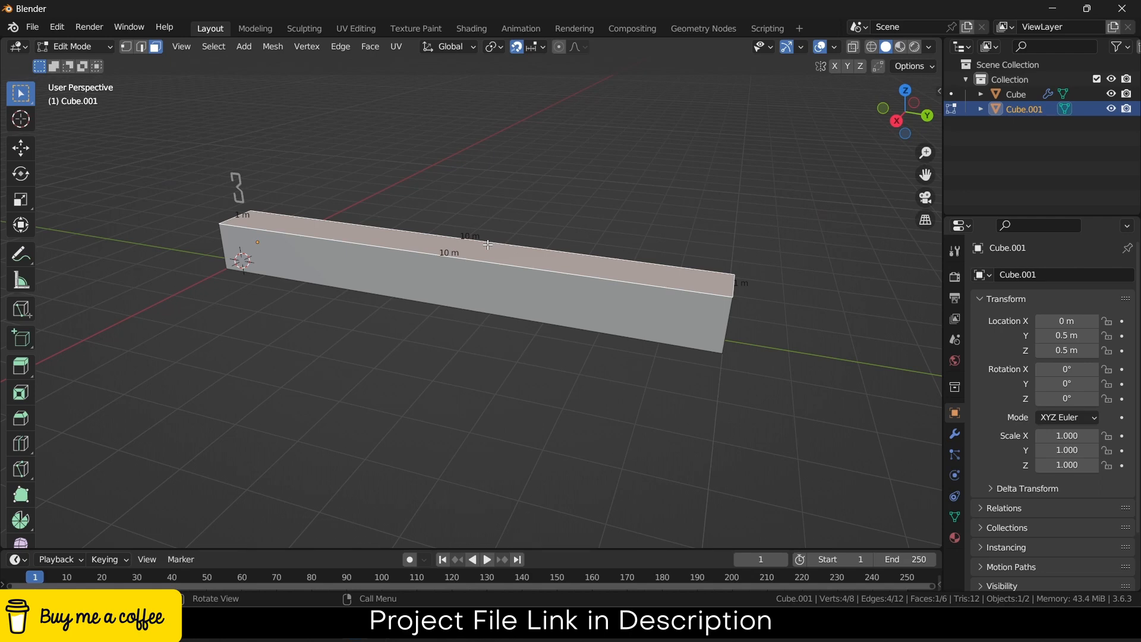
pyautogui.moveTo(502, 210); pyautogui.dragTo(588, 177, button='middle')
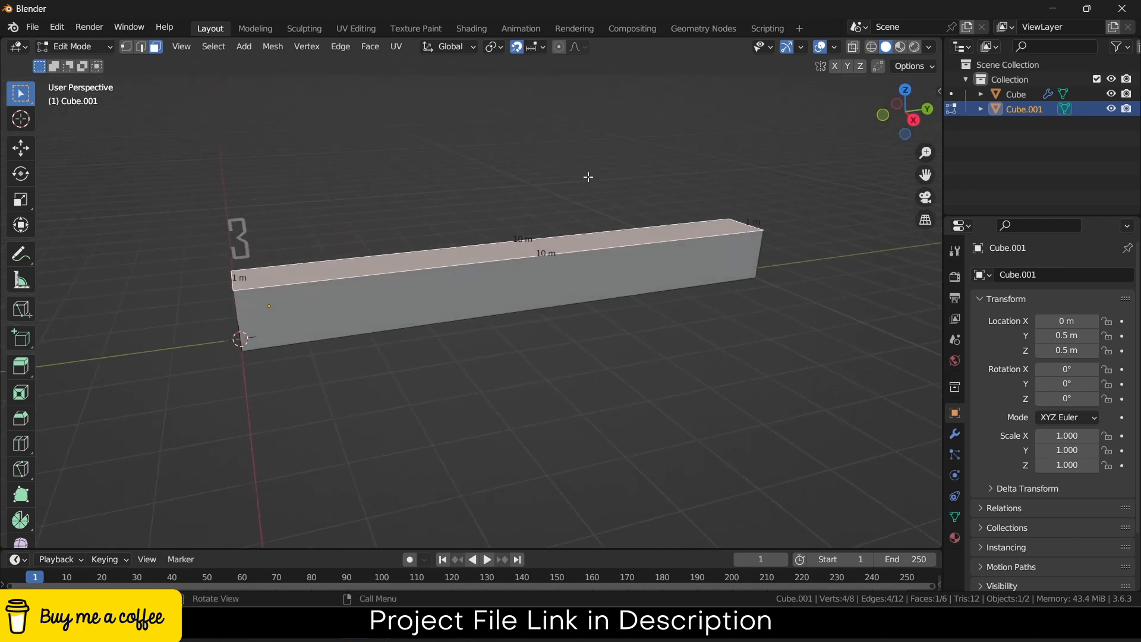
# - Return to Object Mode, apply the box's scale and deselect it
pyautogui.press('Tab')
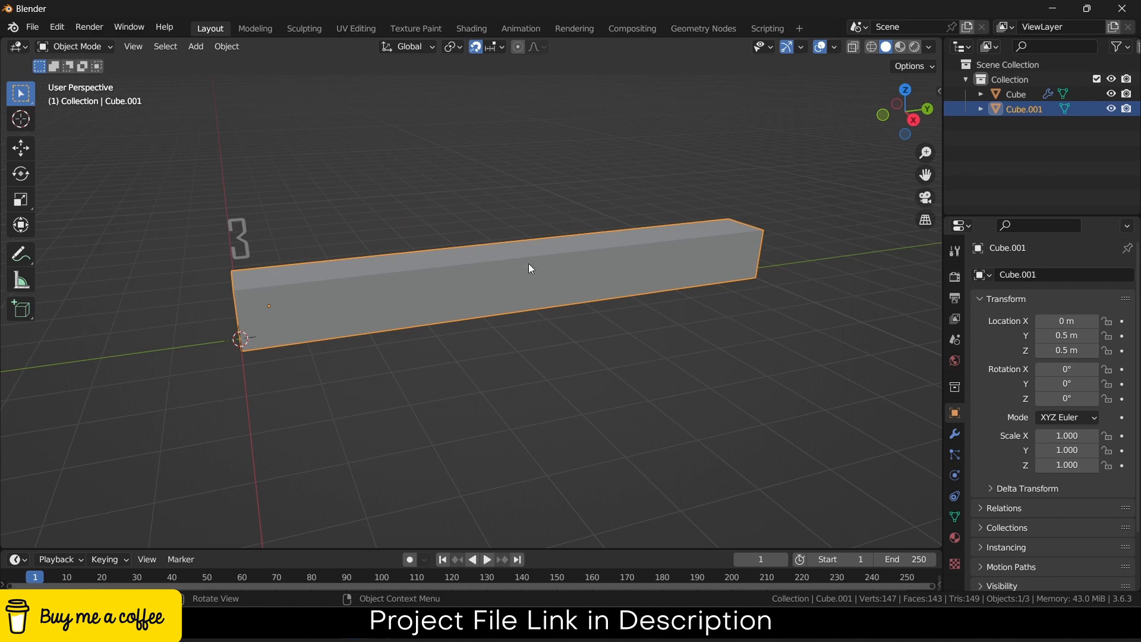
pyautogui.hotkey('ctrl', 'a')
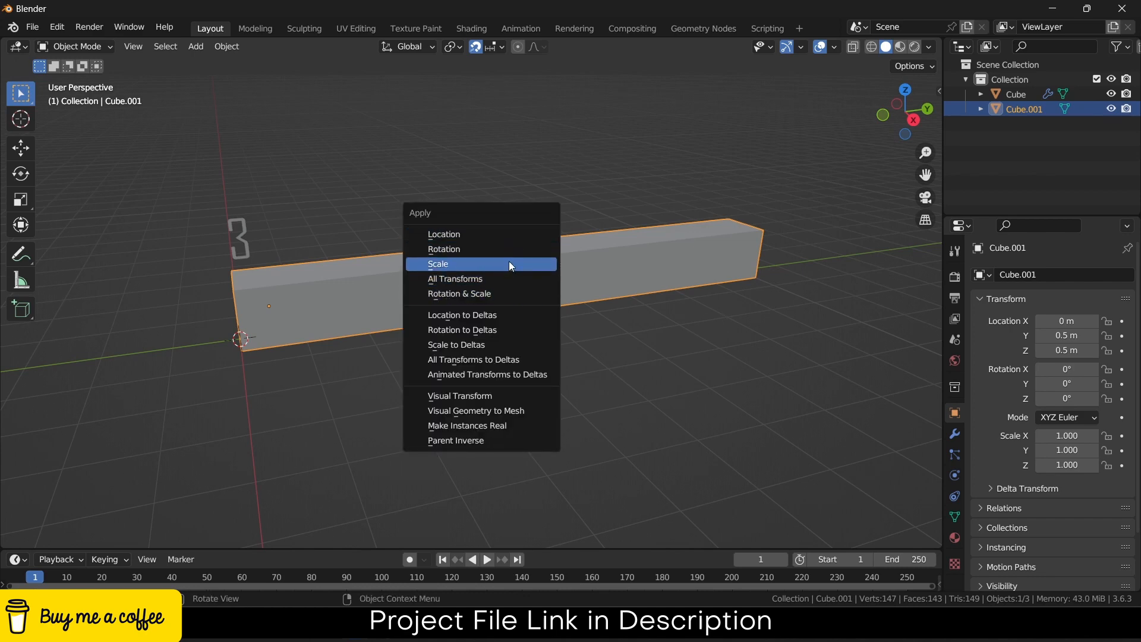
pyautogui.click(509, 262)
pyautogui.click(548, 340)
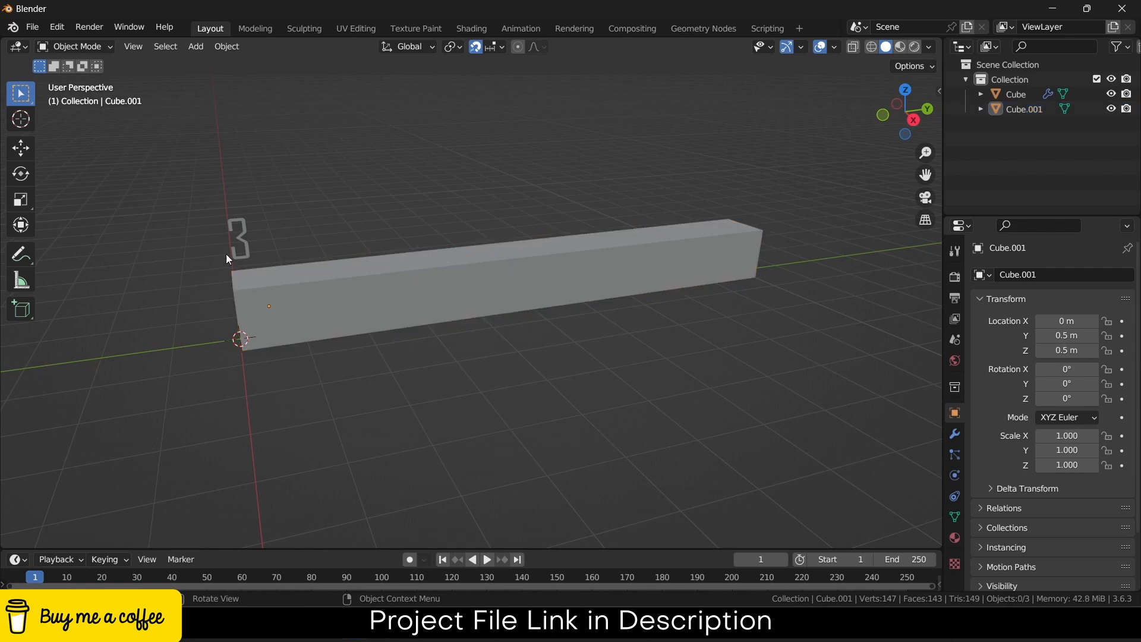
# - Try scaling the box along Y, and reset its Y scale to 1
pyautogui.click(761, 242)
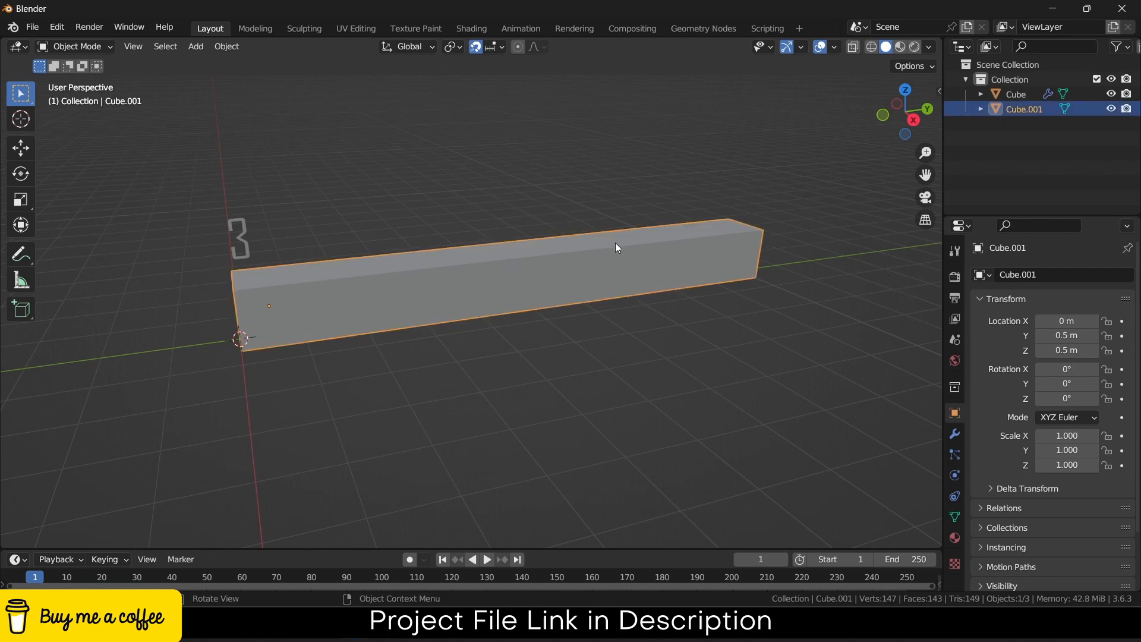
pyautogui.moveTo(1070, 450)
pyautogui.mouseDown()
pyautogui.moveTo(1099, 449)
pyautogui.moveTo(1070, 450)
pyautogui.mouseUp()
pyautogui.click(1067, 450)
pyautogui.write('1')
pyautogui.press('Return')
pyautogui.moveTo(326, 321); pyautogui.dragTo(300, 328, button='middle')
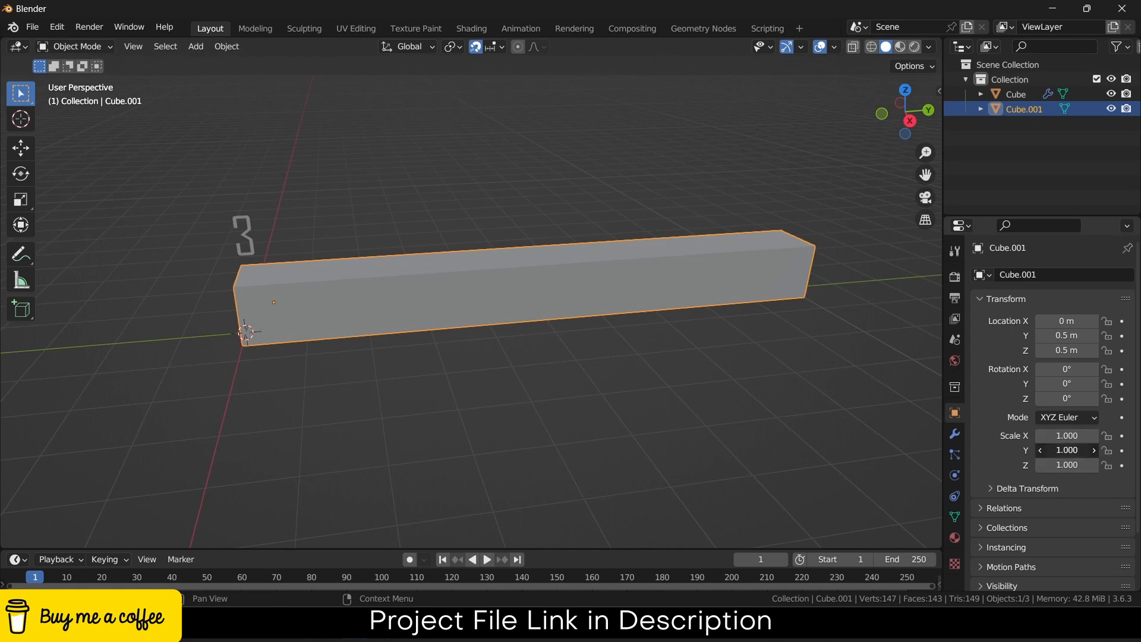
# - Try a Y scale of 0.65 on the box, check its near end, and restore the Y scale to 1
pyautogui.moveTo(1068, 450); pyautogui.dragTo(1055, 450)
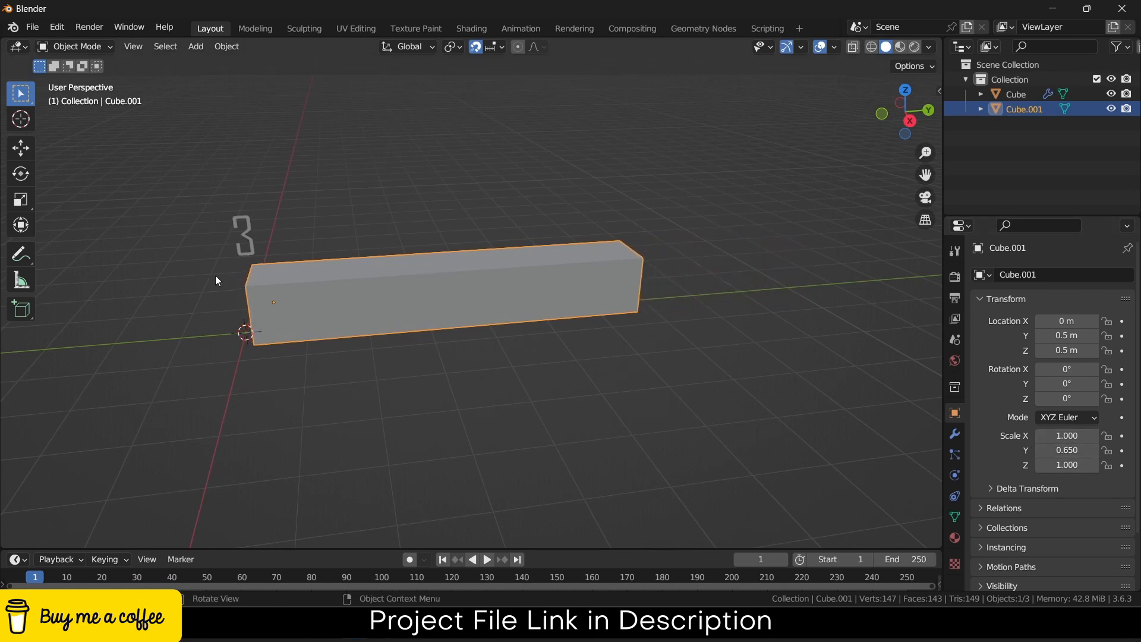
pyautogui.moveTo(255, 315); pyautogui.dragTo(291, 309, button='middle')
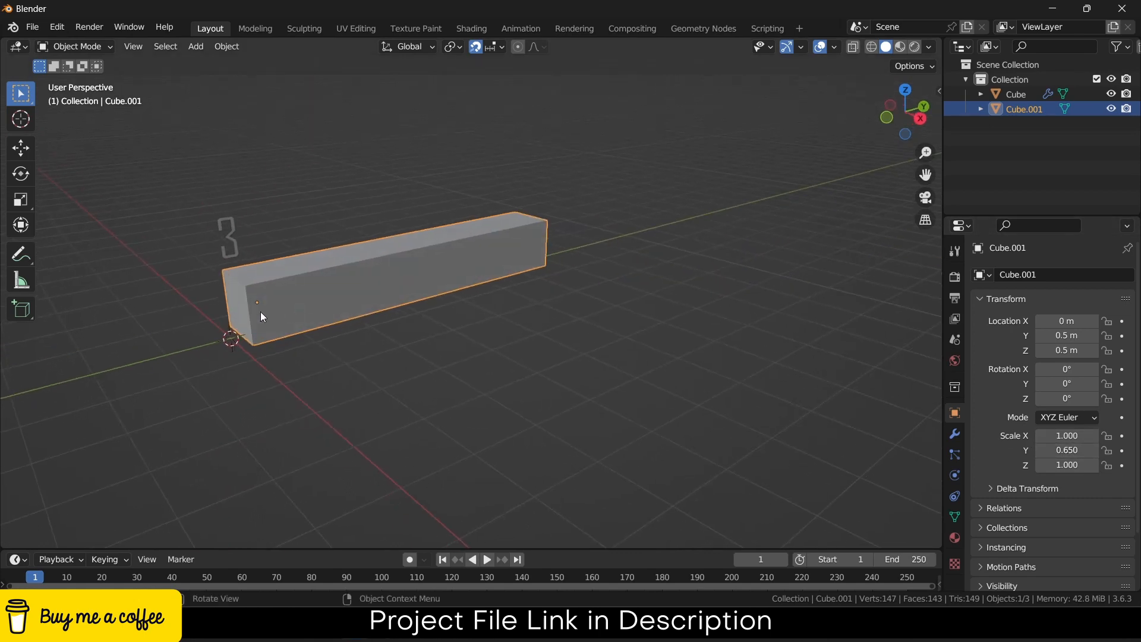
pyautogui.scroll(2, 251, 298)
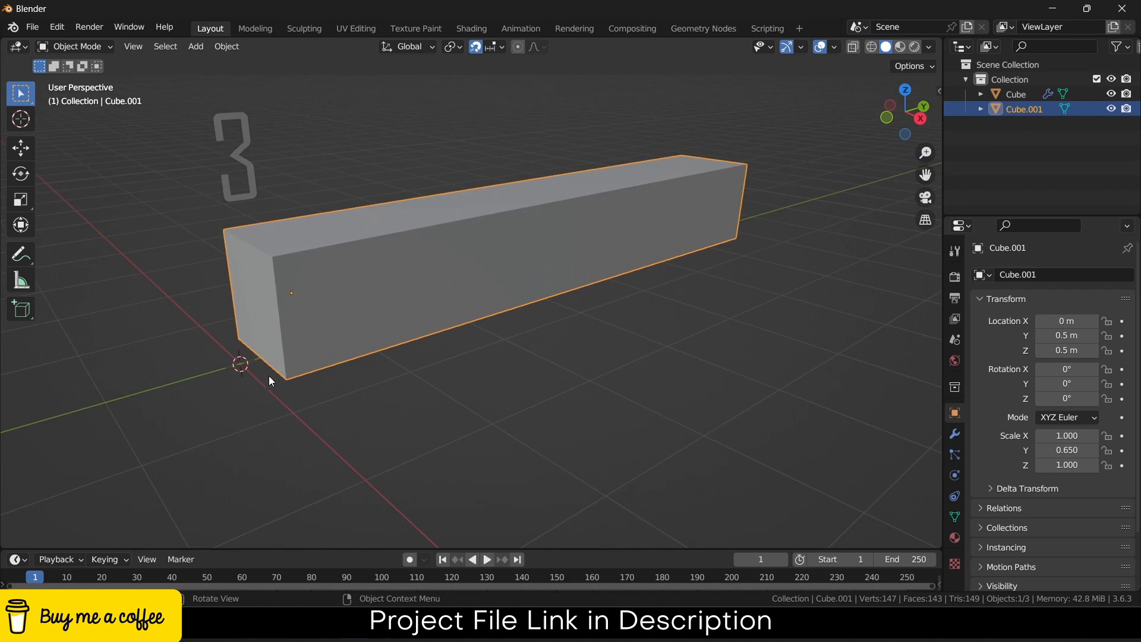
pyautogui.click(1064, 450)
pyautogui.write('1')
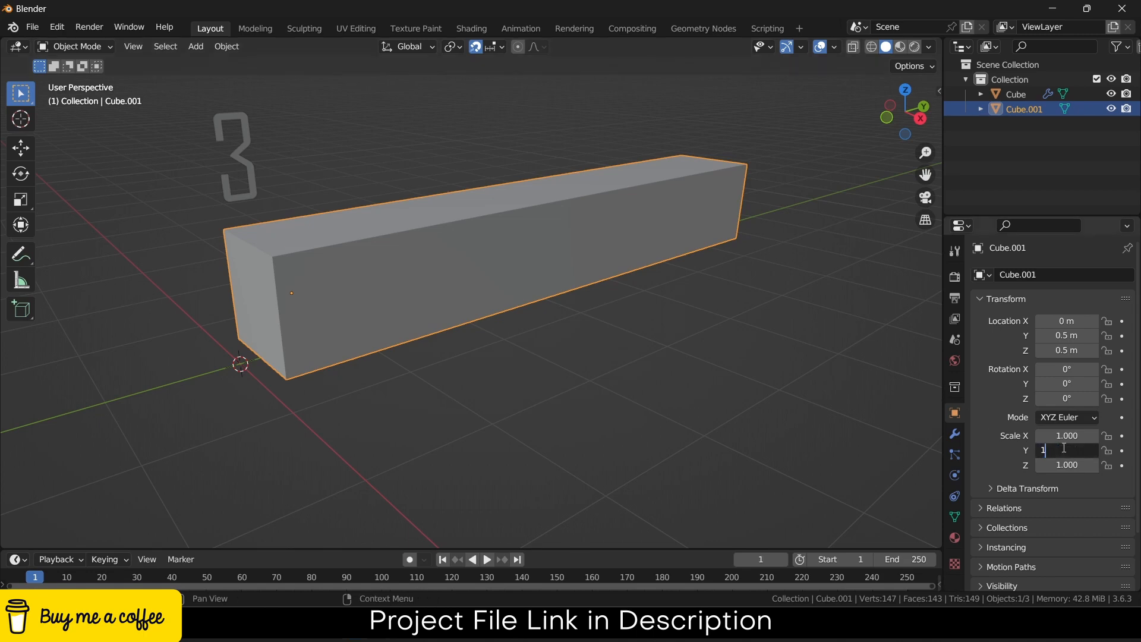
pyautogui.press('Return')
# - Snap the 3D cursor to the centre of the box's near end face below the number and return to Object Mode
pyautogui.press('Tab')
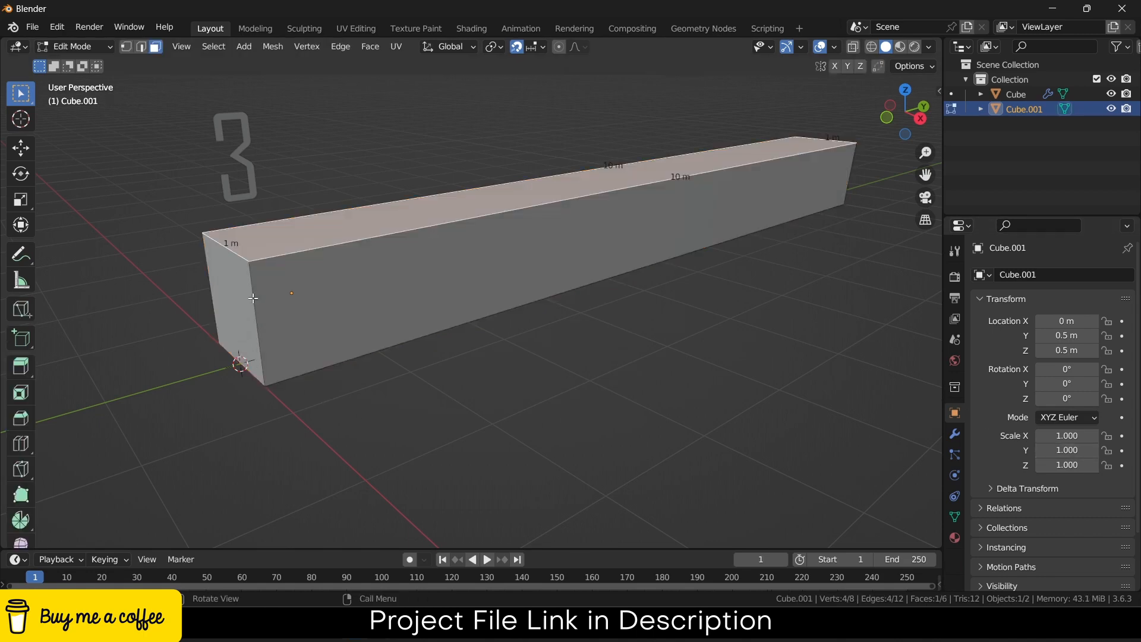
pyautogui.click(232, 296)
pyautogui.hotkey('shift', 's')
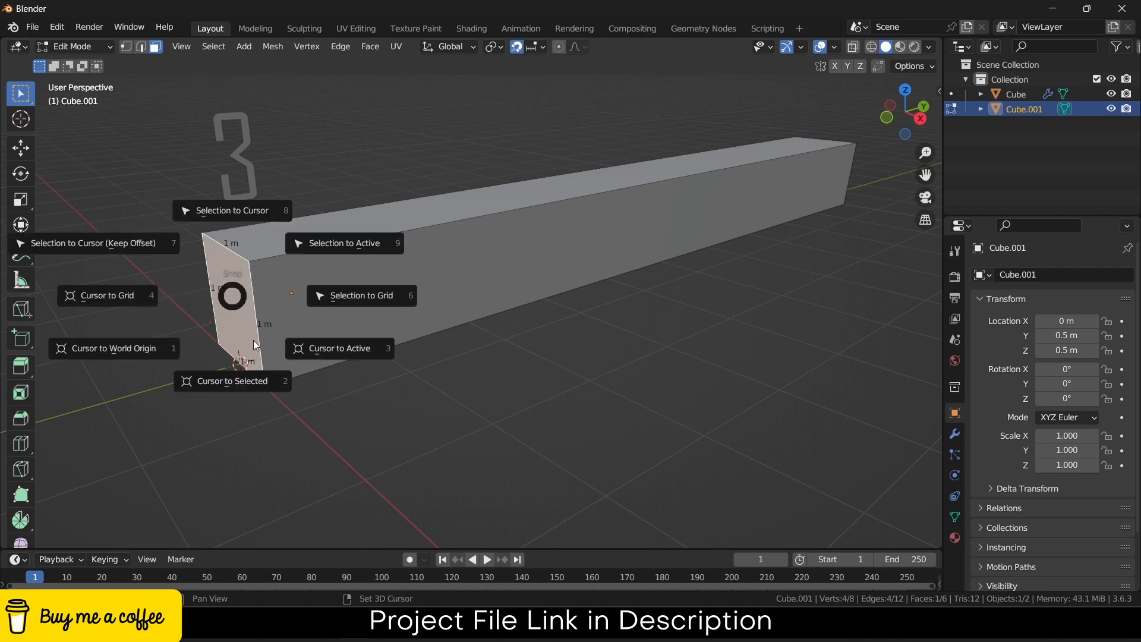
pyautogui.click(264, 384)
pyautogui.press('Tab')
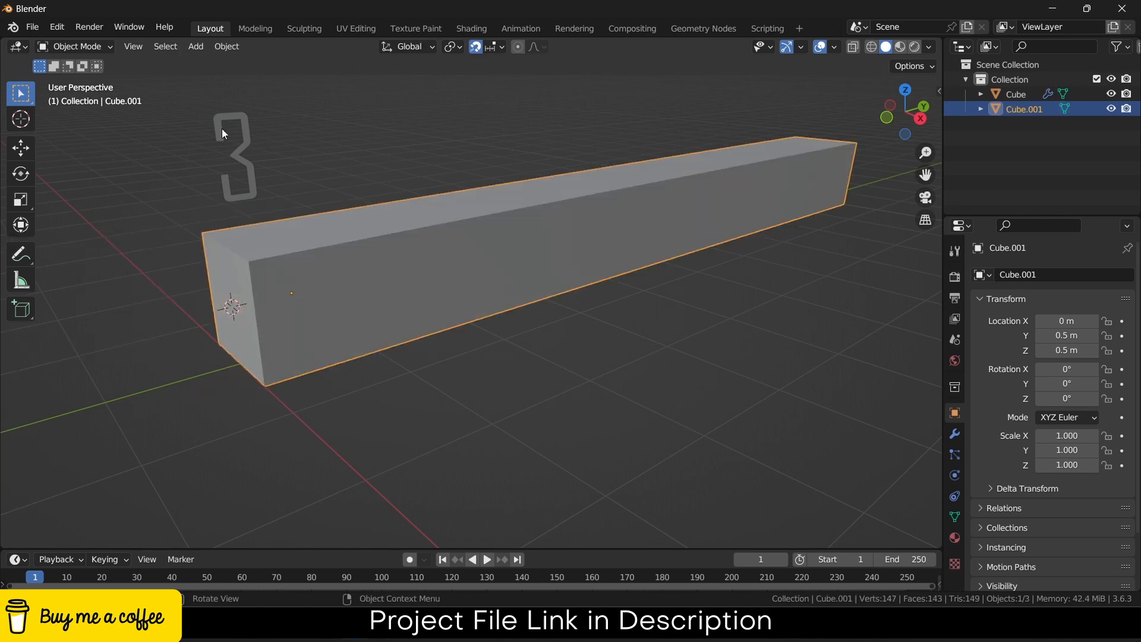
# - Set the box's origin to the 3D cursor
pyautogui.click(227, 47)
pyautogui.moveTo(245, 80)
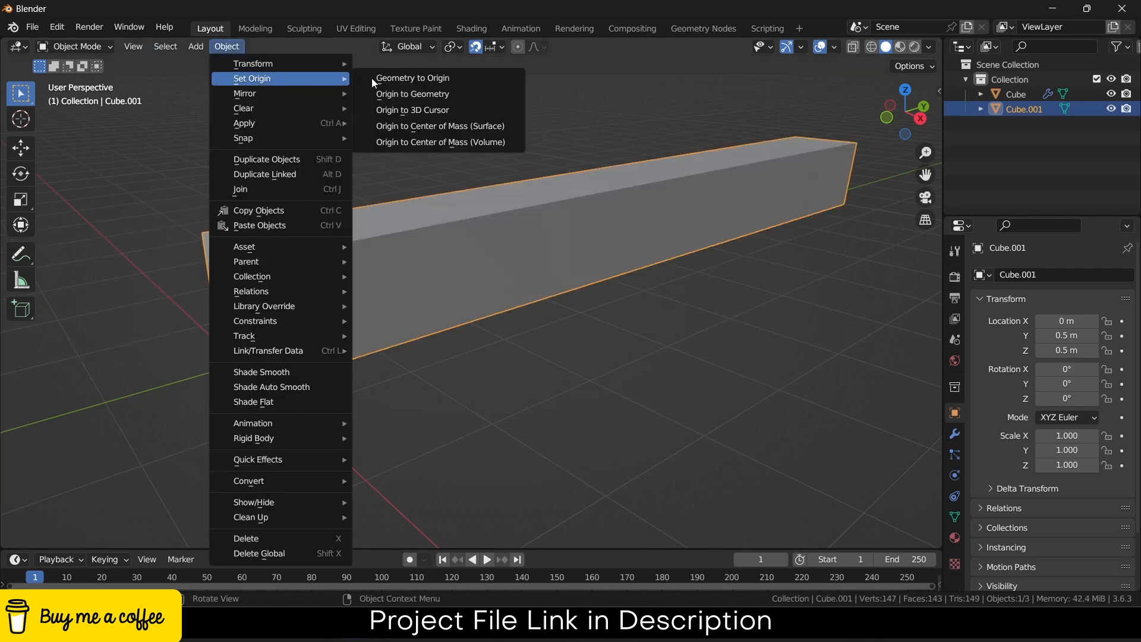
pyautogui.click(424, 110)
pyautogui.press('Tab')
pyautogui.press('Tab')
# - Test scaling the box along Y from its new origin and set its Y scale to 0
pyautogui.moveTo(1067, 450)
pyautogui.mouseDown()
pyautogui.moveTo(1002, 450)
pyautogui.moveTo(1078, 450)
pyautogui.mouseUp()
pyautogui.doubleClick(1079, 448)
pyautogui.write('0')
pyautogui.press('Return')
# - Select the flattened box below the number and copy its Y scale as a new driver
pyautogui.moveTo(541, 342); pyautogui.dragTo(475, 297, button='middle')
pyautogui.click(463, 279)
pyautogui.moveTo(426, 224); pyautogui.dragTo(369, 176, button='middle')
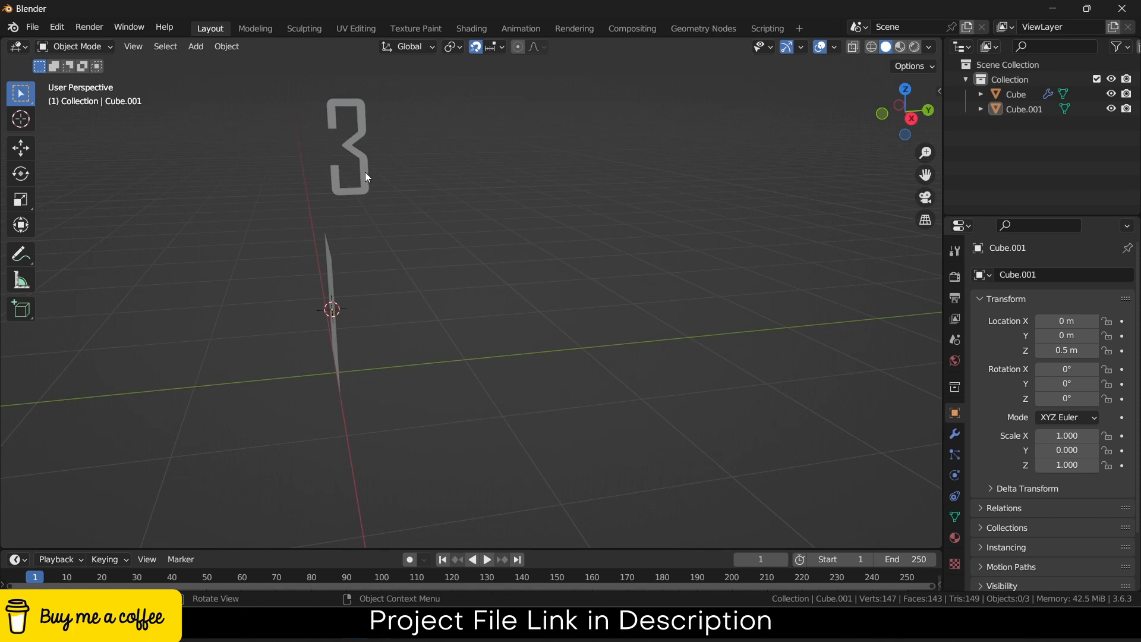
pyautogui.click(365, 174)
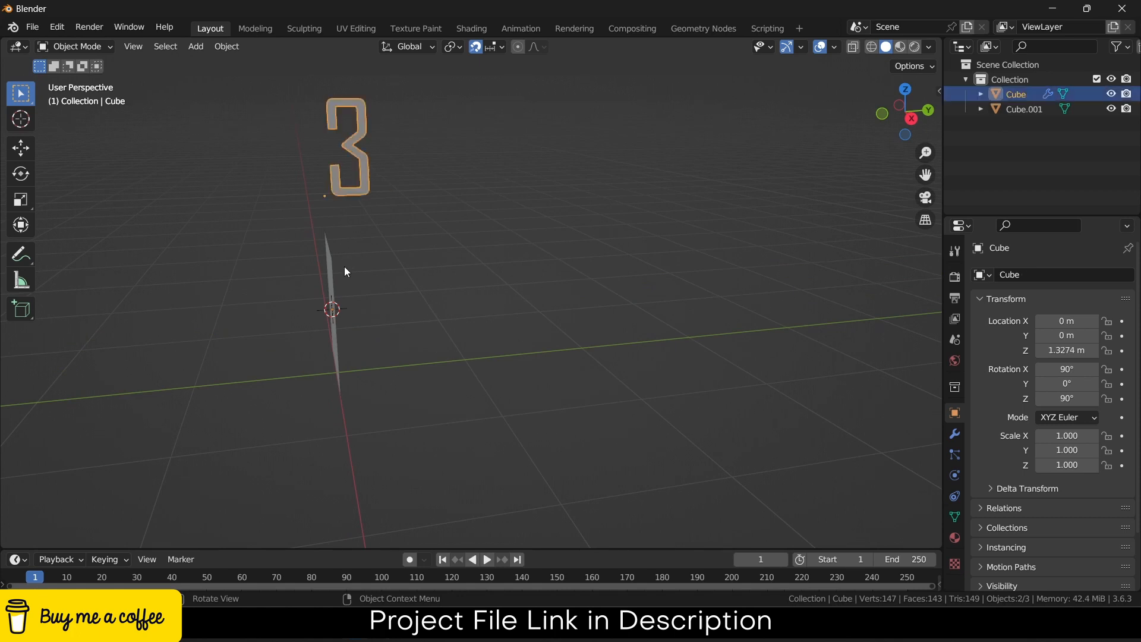
pyautogui.click(333, 278)
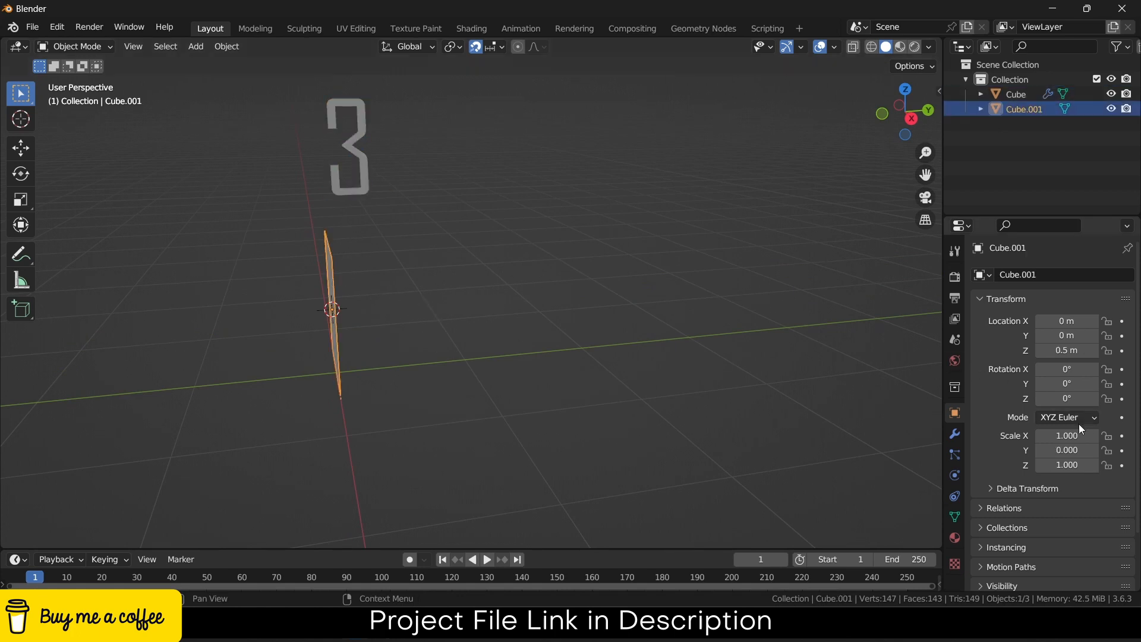
pyautogui.rightClick(1064, 447)
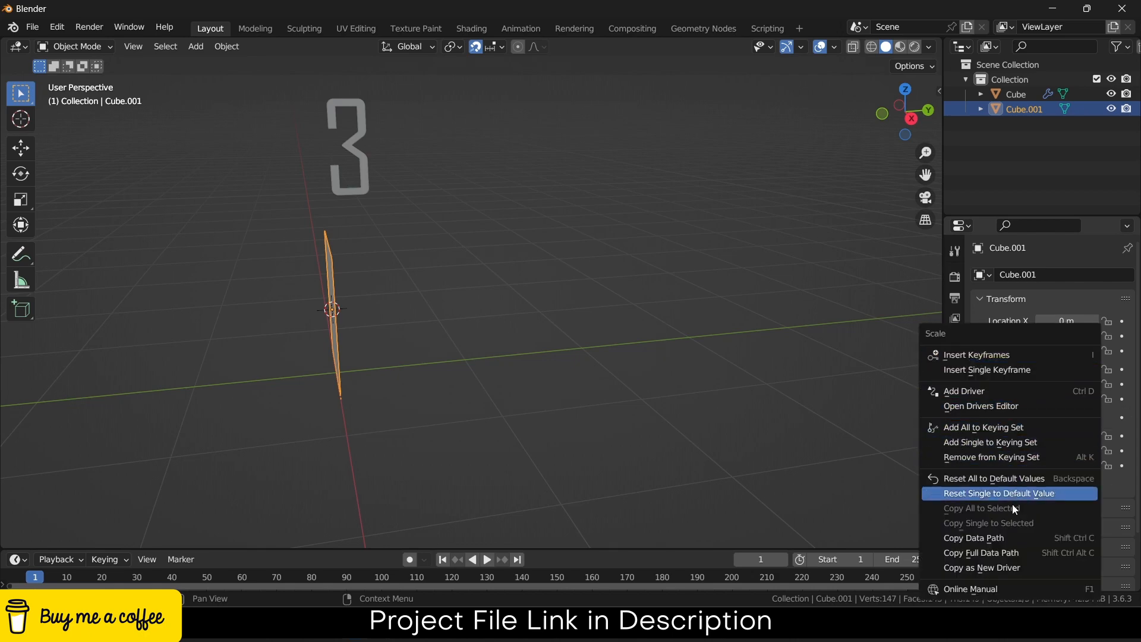
pyautogui.click(1017, 565)
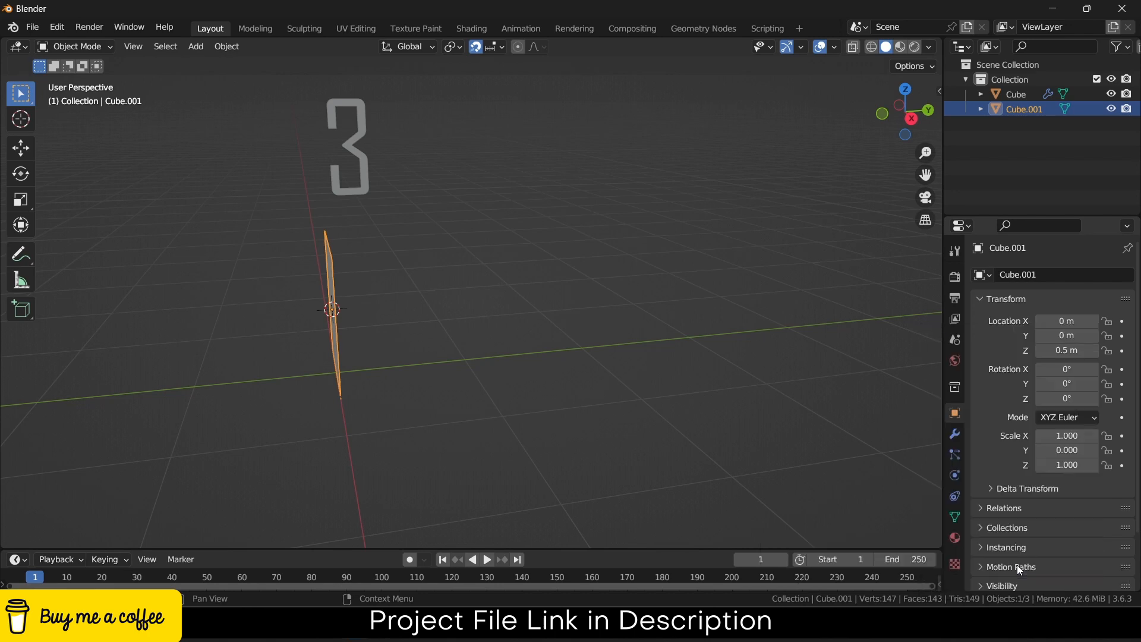
# - Select the number text and paste the copied driver onto the Value node in its Geometry Nodes tree
pyautogui.click(347, 147)
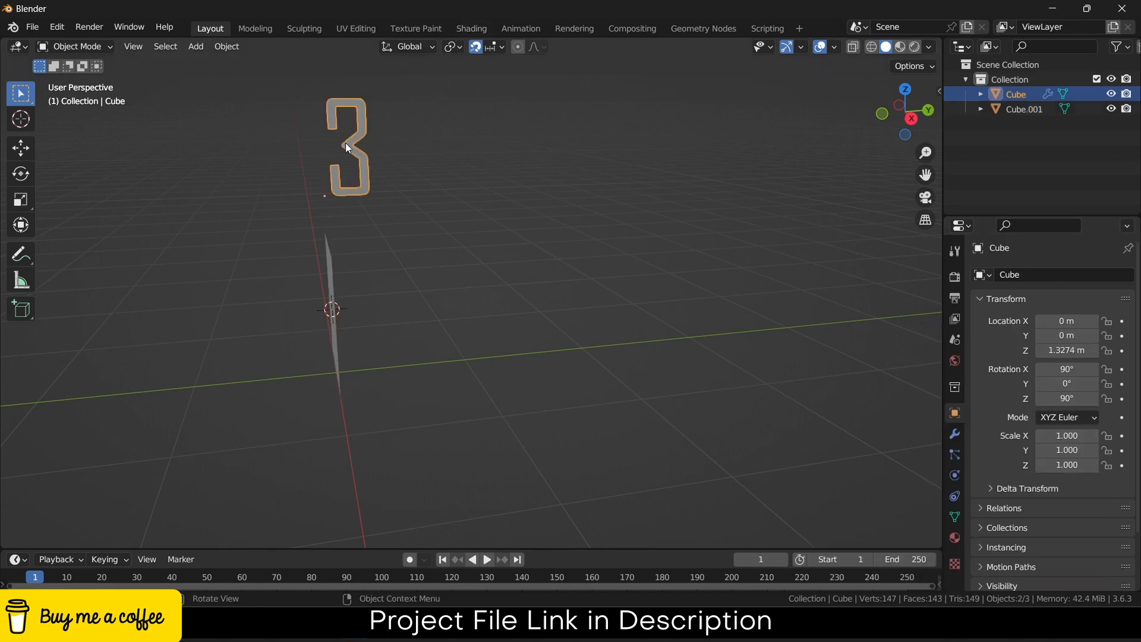
pyautogui.click(705, 30)
pyautogui.moveTo(208, 429); pyautogui.dragTo(414, 373, button='middle')
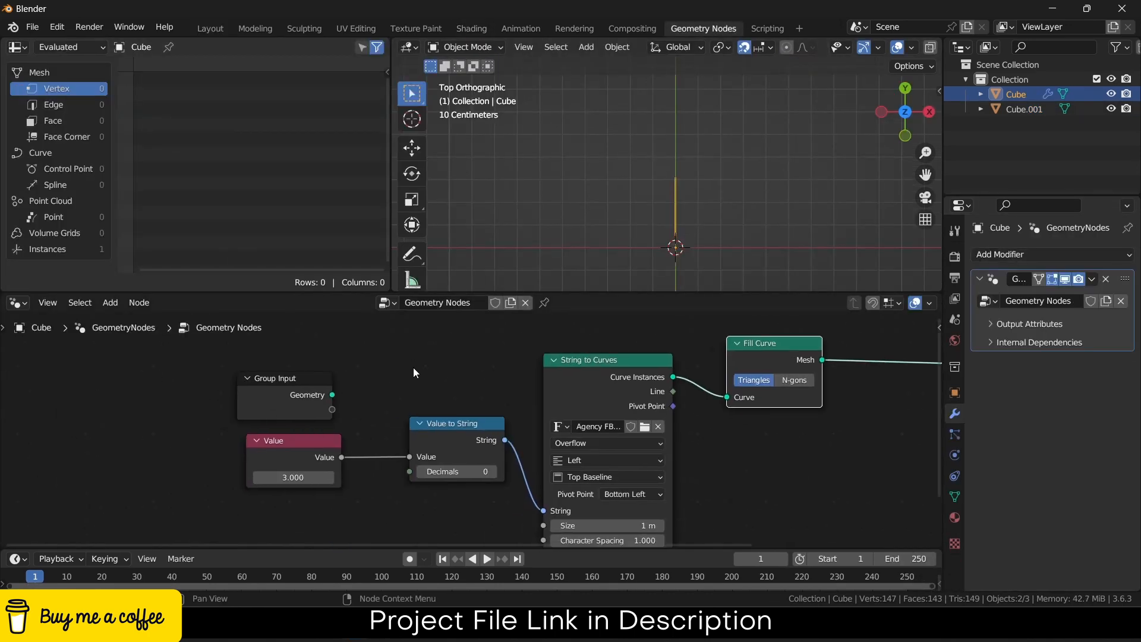
pyautogui.rightClick(274, 480)
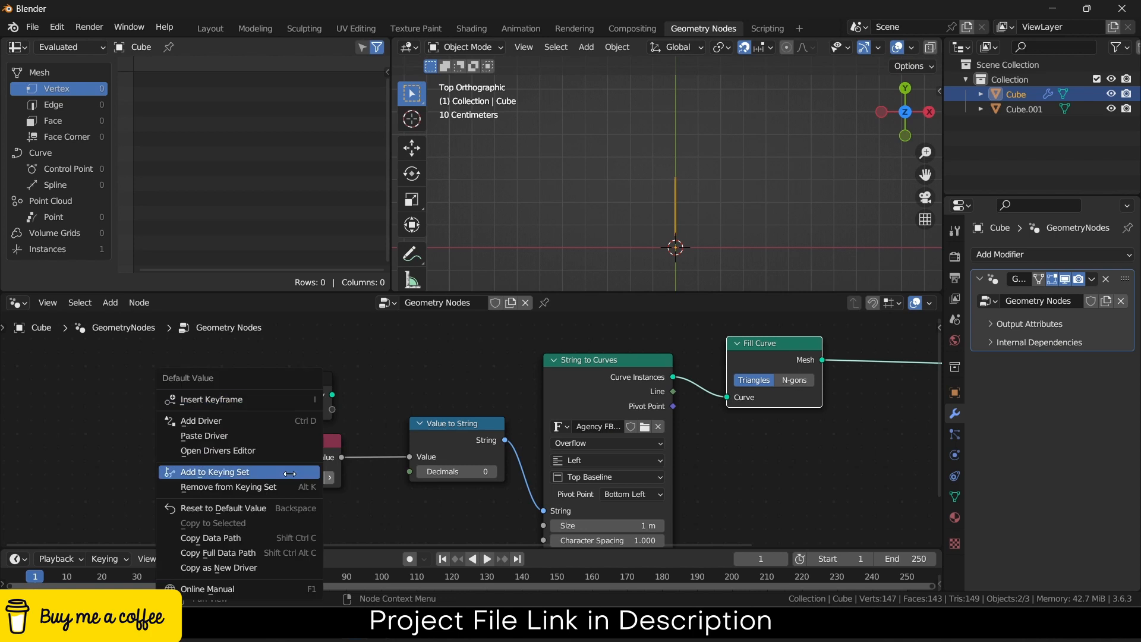
pyautogui.click(263, 431)
pyautogui.moveTo(633, 119); pyautogui.dragTo(658, 54, button='middle')
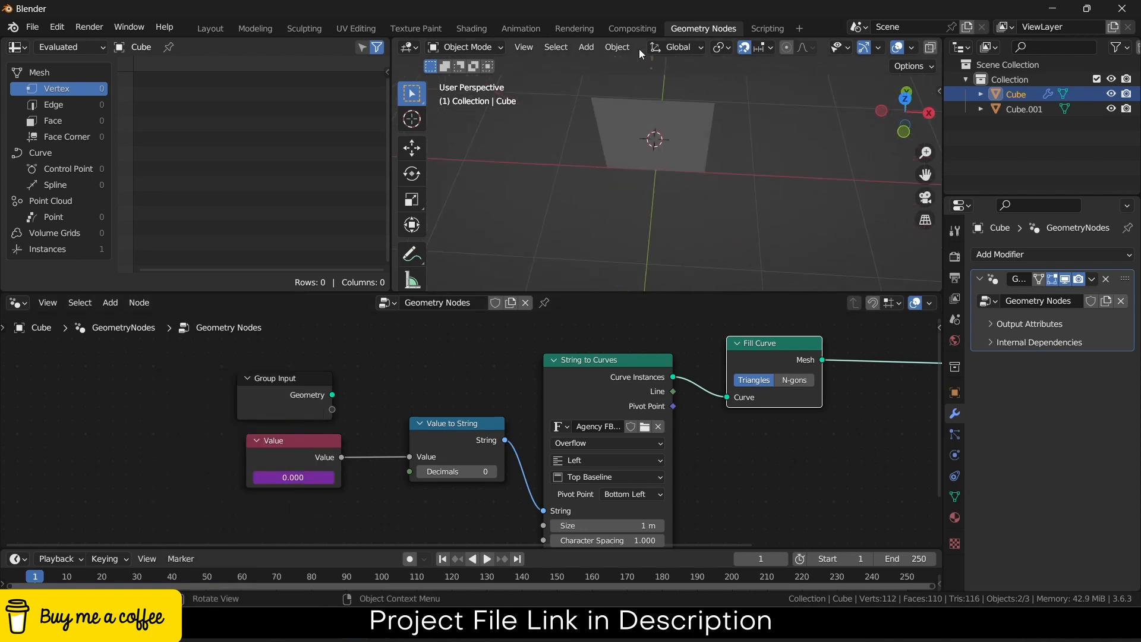
# - Return to the Layout workspace, select the flattened box and raise its Y scale to 0.18 to test the driver
pyautogui.click(210, 29)
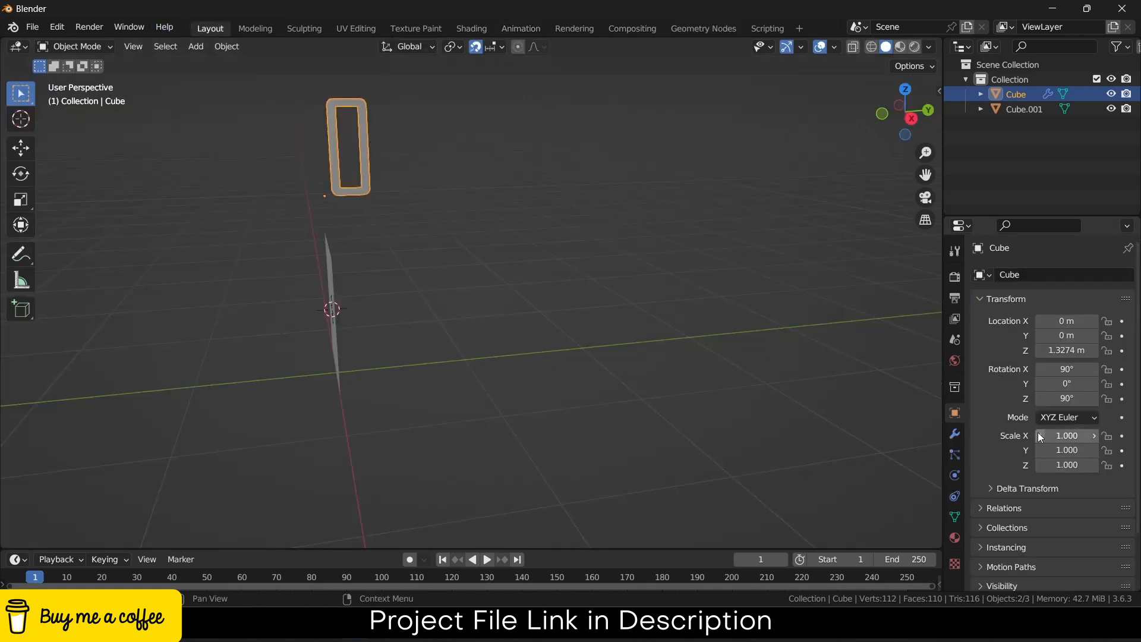
pyautogui.click(333, 274)
pyautogui.moveTo(1072, 451)
pyautogui.mouseDown()
pyautogui.moveTo(1129, 451)
pyautogui.moveTo(1070, 450)
pyautogui.mouseUp()
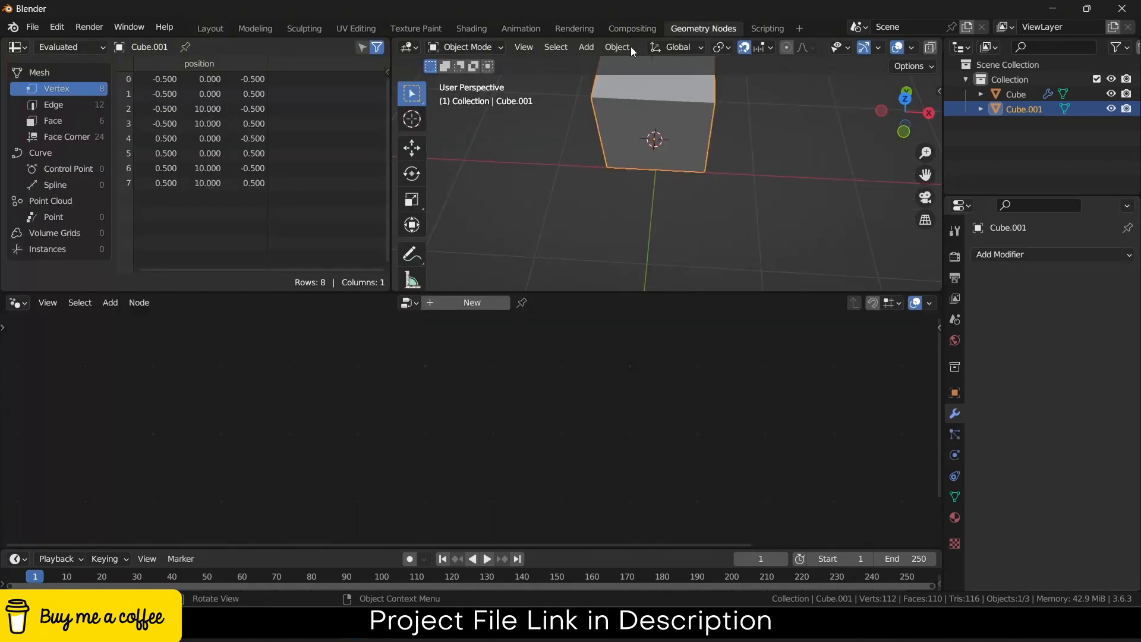
# - Select the number text in the Geometry Nodes workspace and move its Value node farther from the Value to String node
pyautogui.scroll(-4, 693, 107)
pyautogui.keyDown('shift'); pyautogui.moveTo(675, 157); pyautogui.dragTo(635, 332, button='middle'); pyautogui.keyUp('shift')
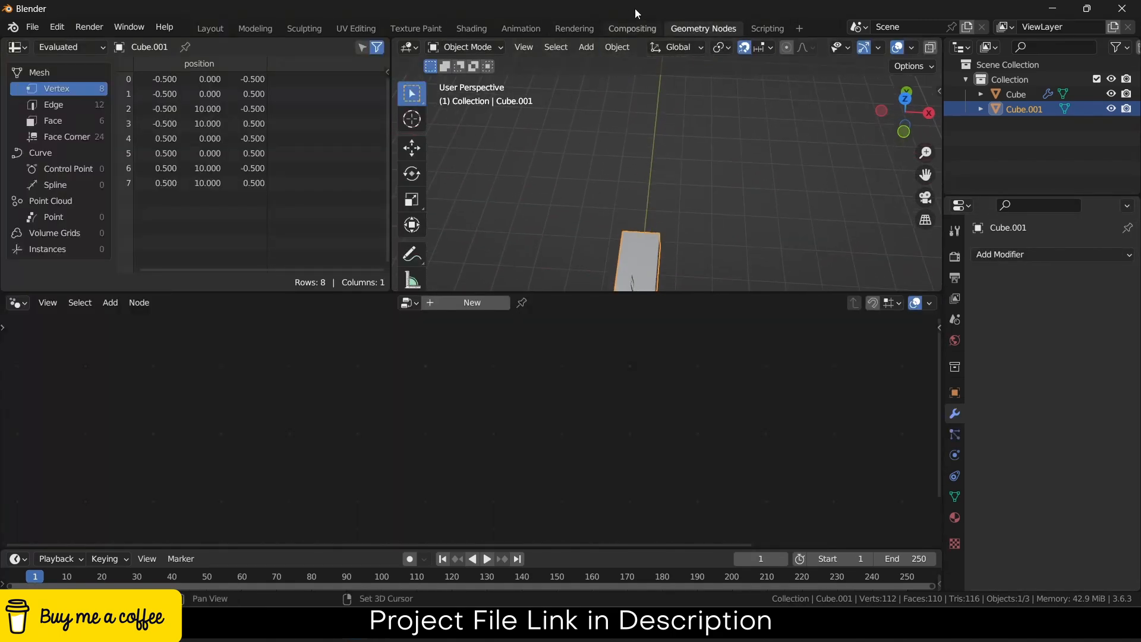
pyautogui.moveTo(517, 532); pyautogui.dragTo(624, 438, button='middle')
pyautogui.moveTo(627, 236)
pyautogui.mouseDown(button='middle')
pyautogui.moveTo(657, 213)
pyautogui.moveTo(641, 251)
pyautogui.mouseUp(button='middle')
pyautogui.click(635, 247)
pyautogui.moveTo(514, 342); pyautogui.dragTo(585, 413, button='middle')
pyautogui.scroll(2, 412, 426)
pyautogui.moveTo(413, 428); pyautogui.dragTo(294, 437)
# - Search for a Math node to add to the number's node tree
pyautogui.click(429, 512)
pyautogui.hotkey('shift', 'a')
pyautogui.click(410, 292)
pyautogui.write('math')
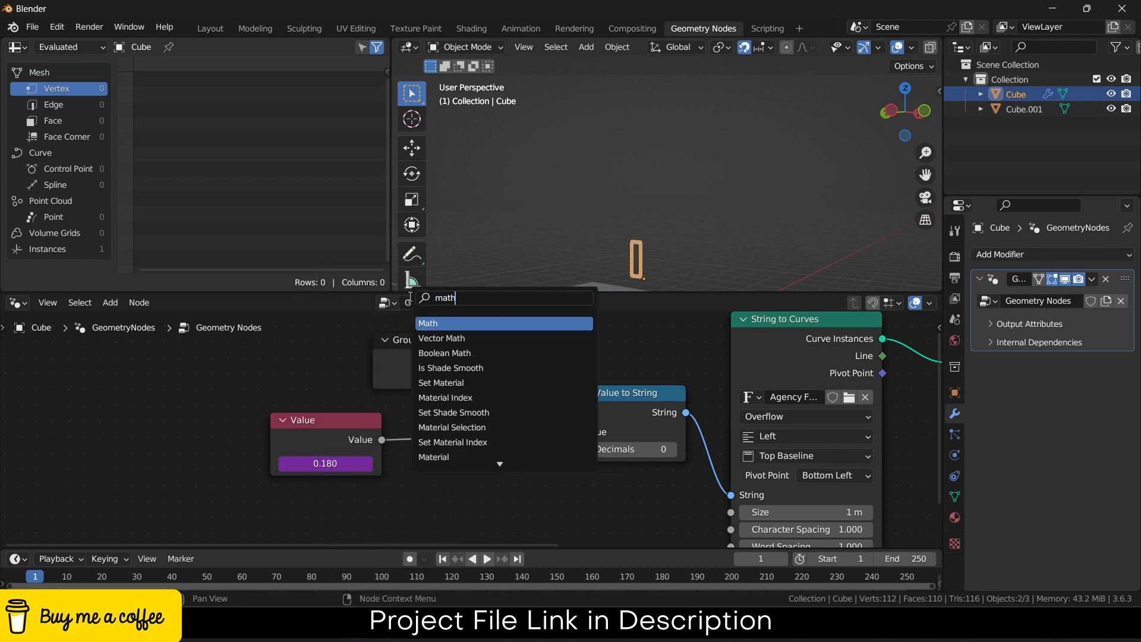